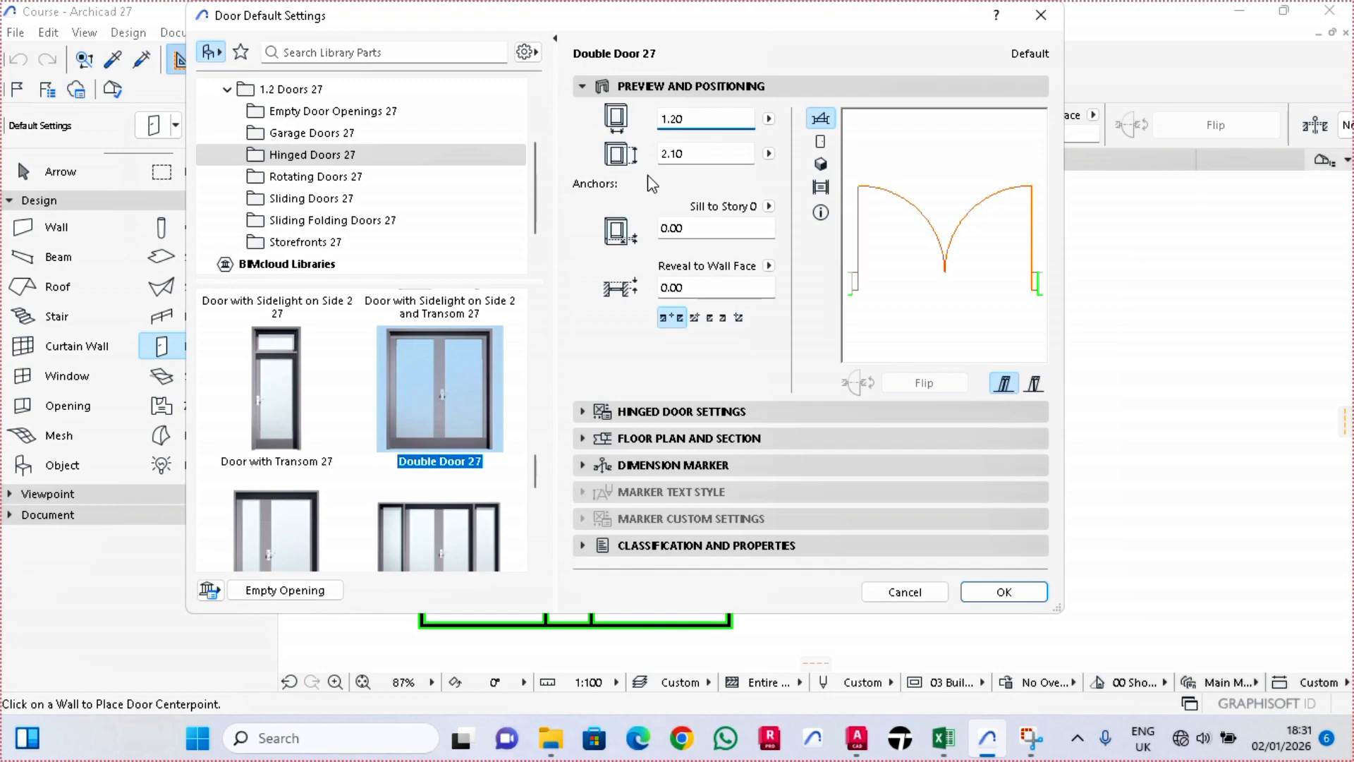
Step: Set the double door's height to 2.20 and its sill height to 0
key(Tab)
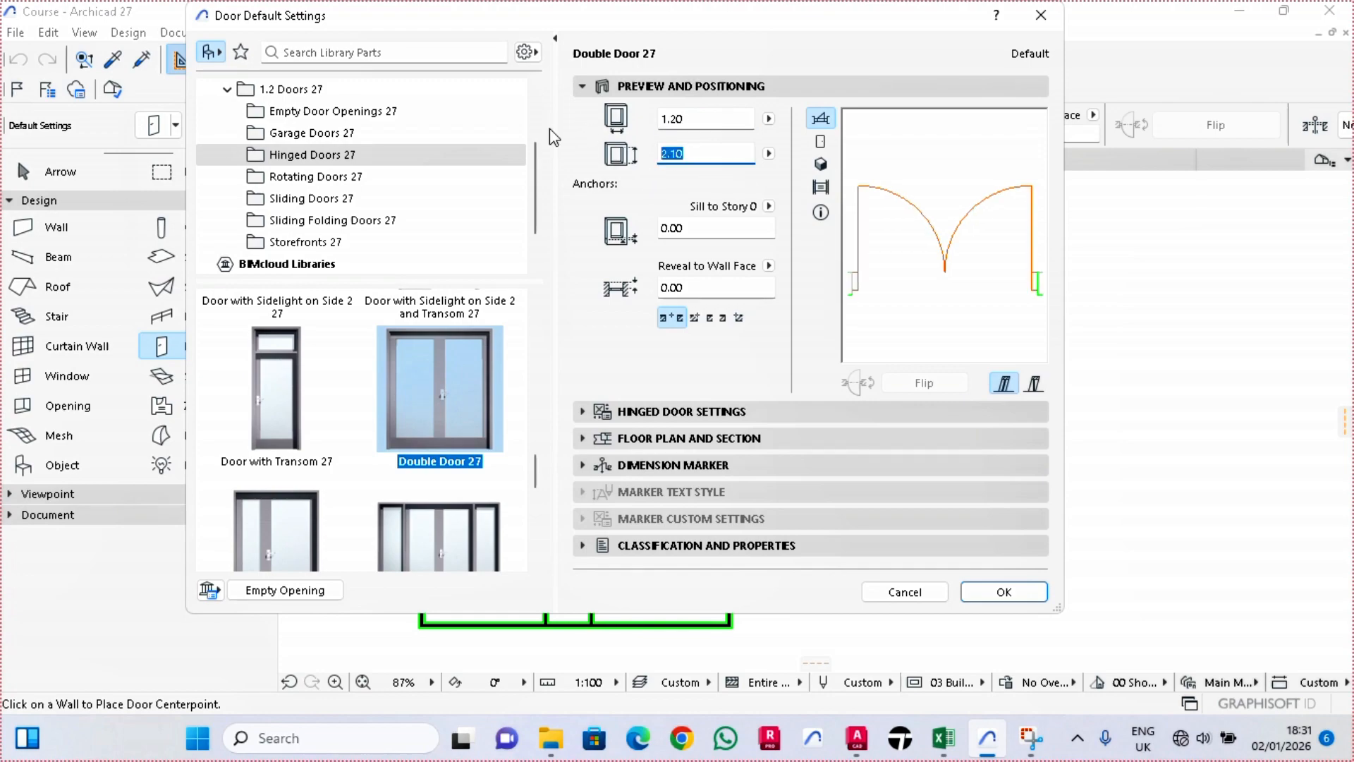
text(2.20)
key(Tab)
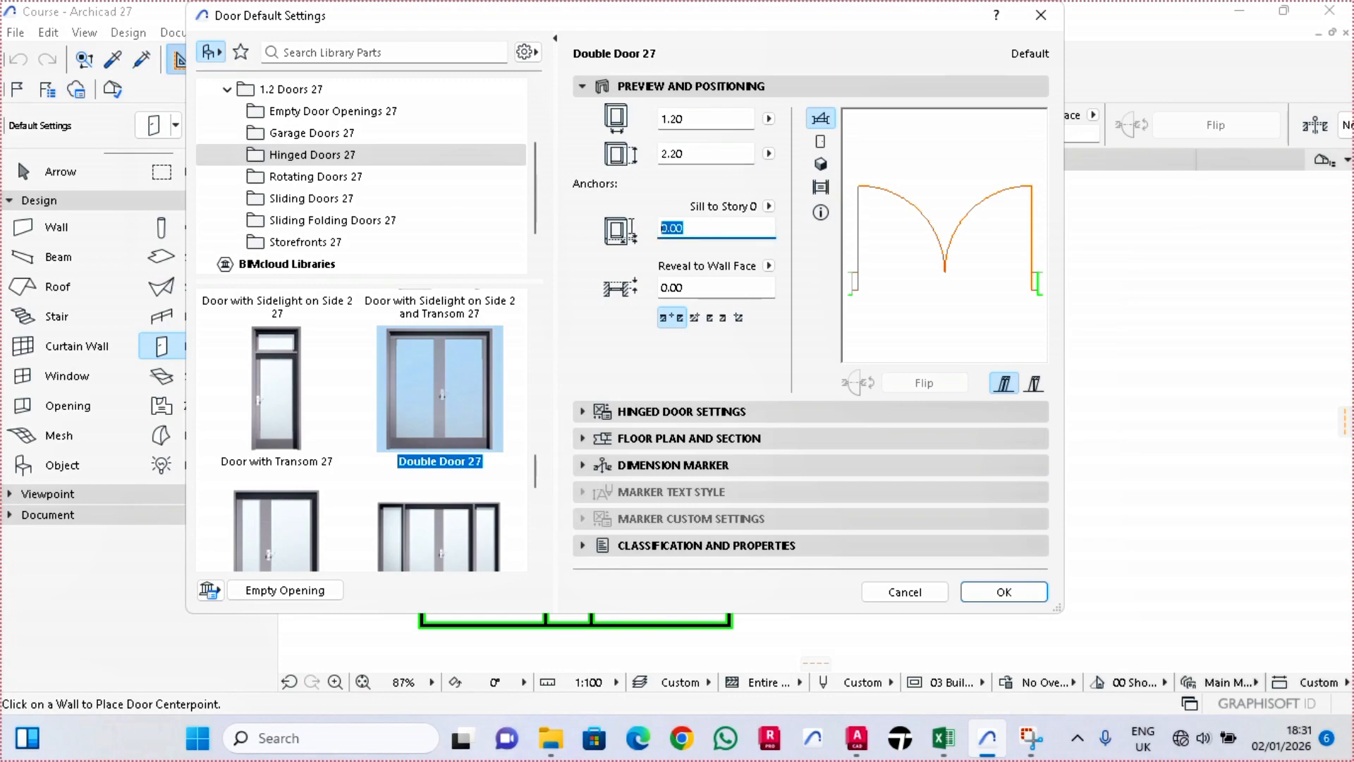
text(0)
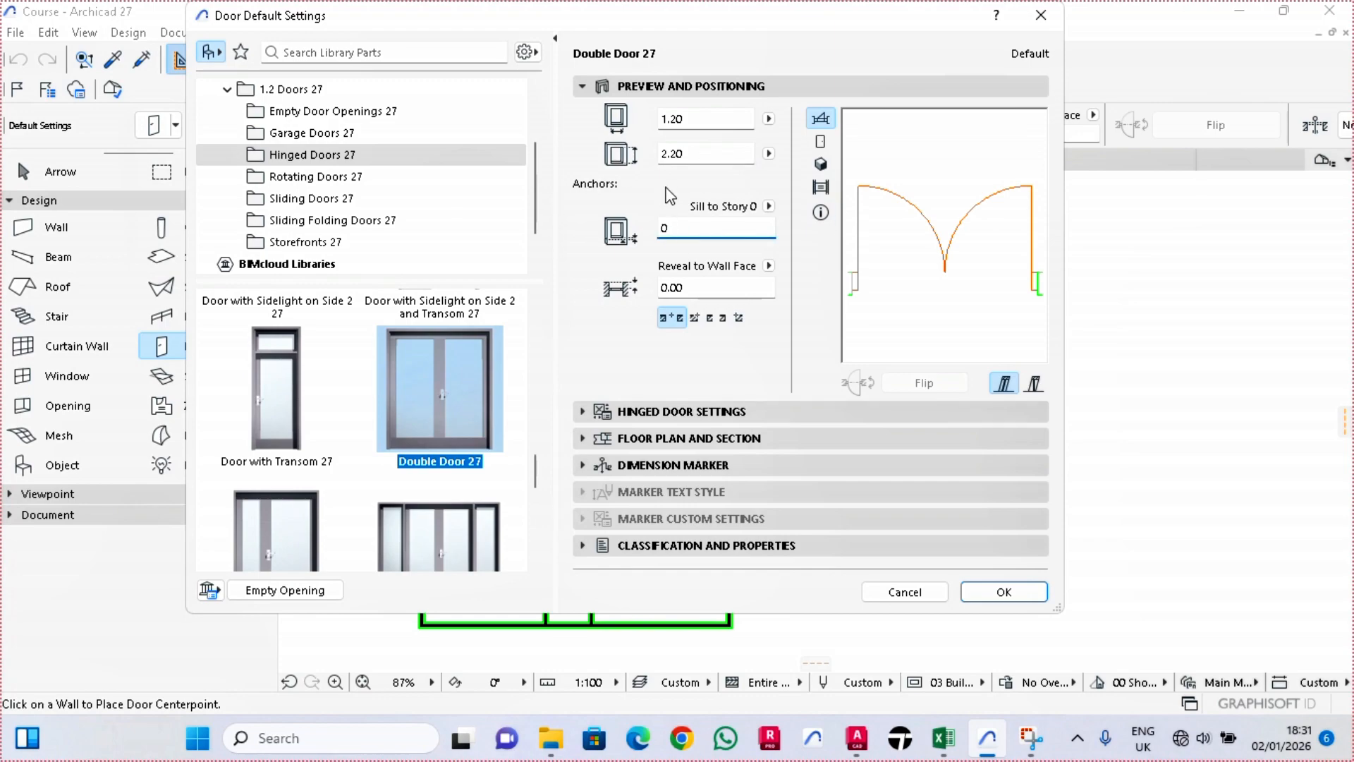
Step: Give the double door the Style 15 leaf and the Handle 2 handle
click(690, 414)
click(712, 263)
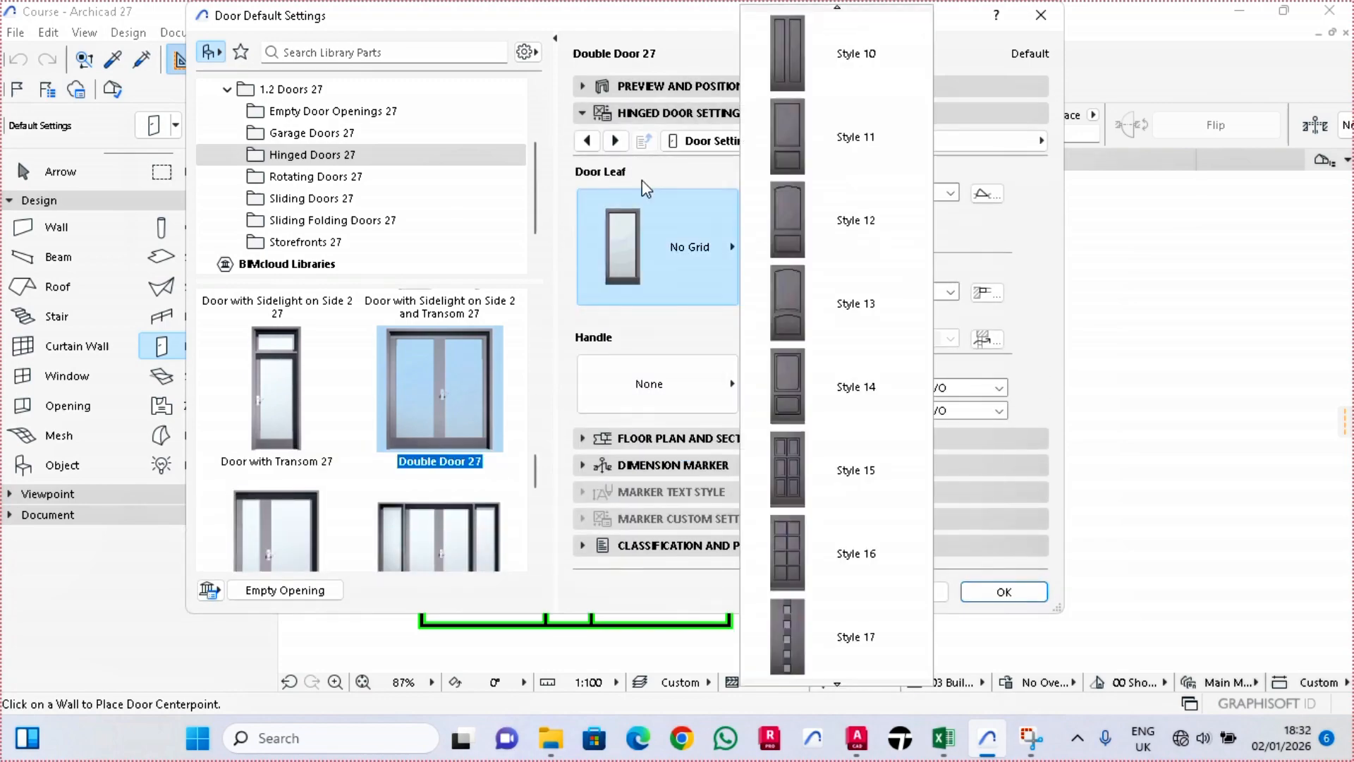
click(794, 476)
click(708, 393)
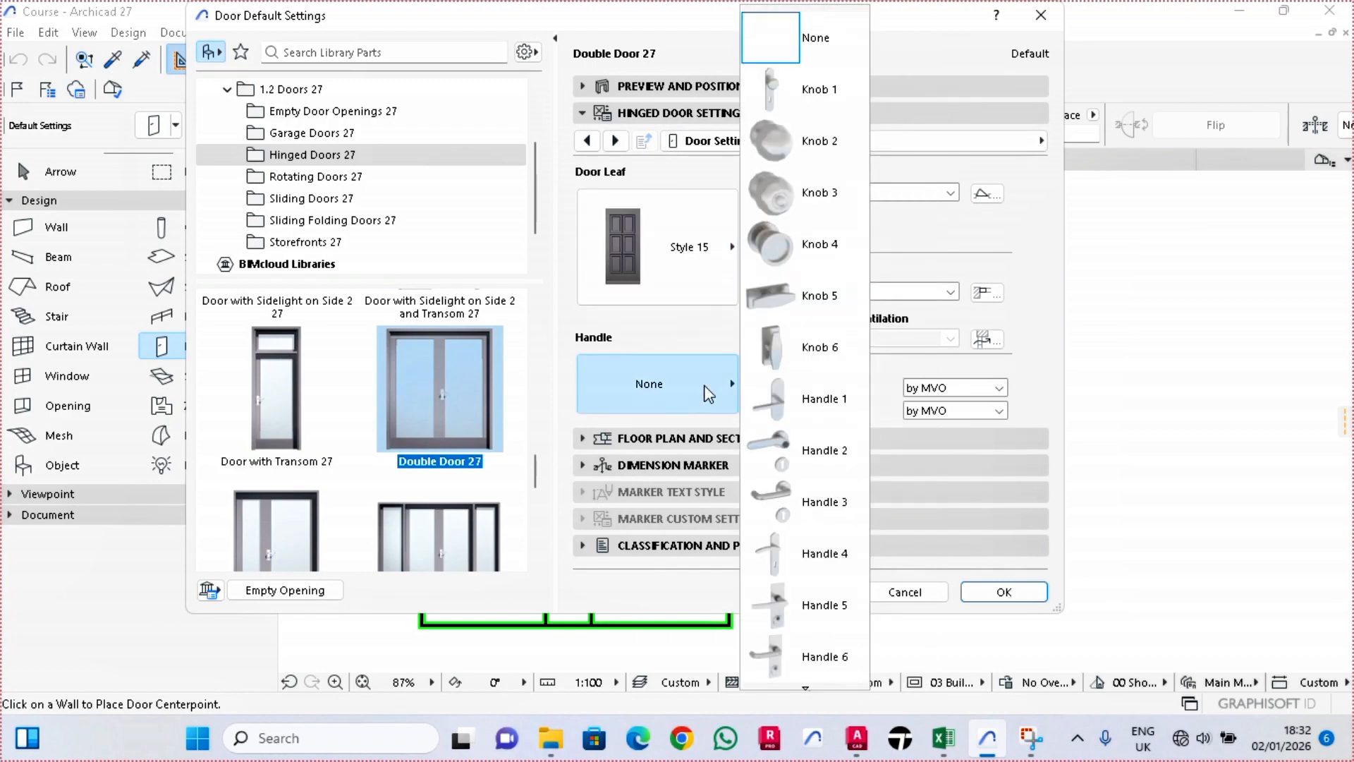
click(794, 337)
Step: Set the door's 2D opening angles for side 1 and side 2 to 45°
click(618, 141)
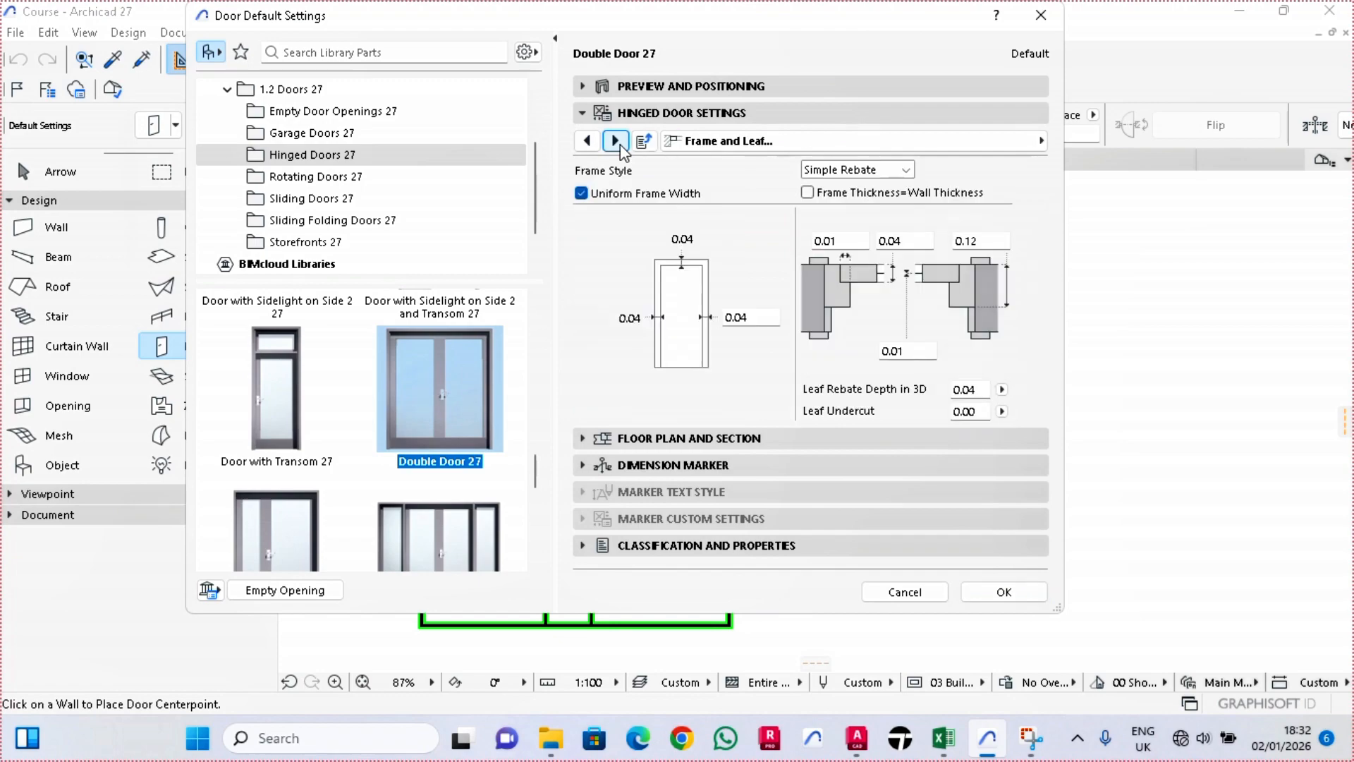
click(617, 141)
click(617, 142)
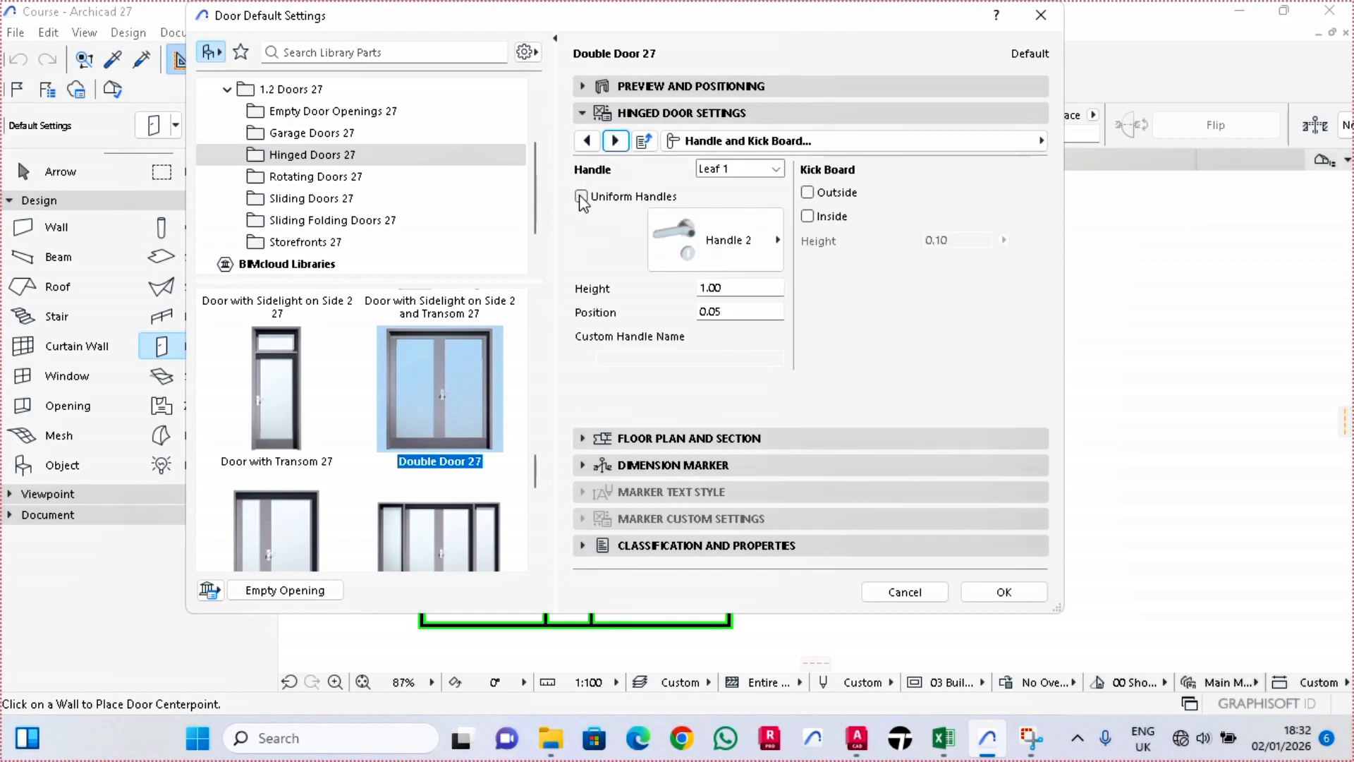
click(617, 141)
click(616, 141)
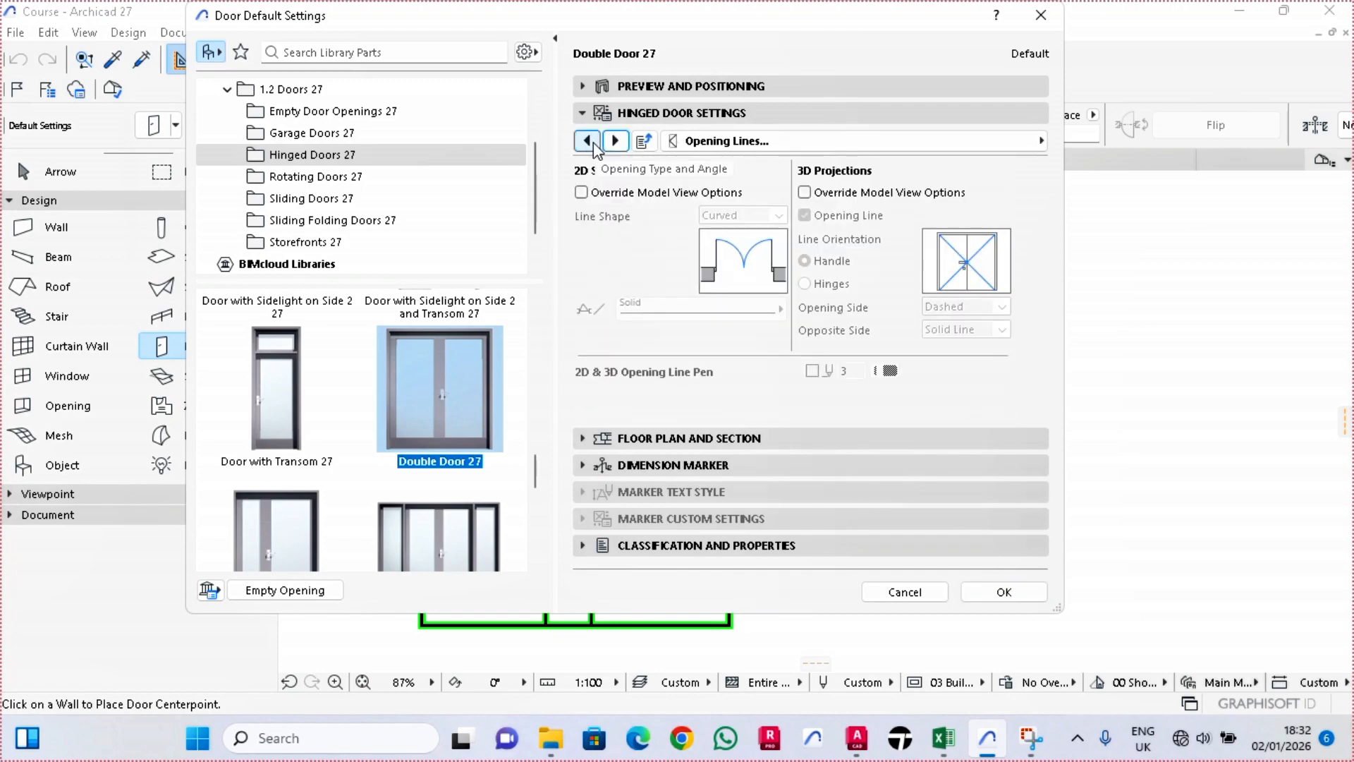
click(588, 141)
click(972, 214)
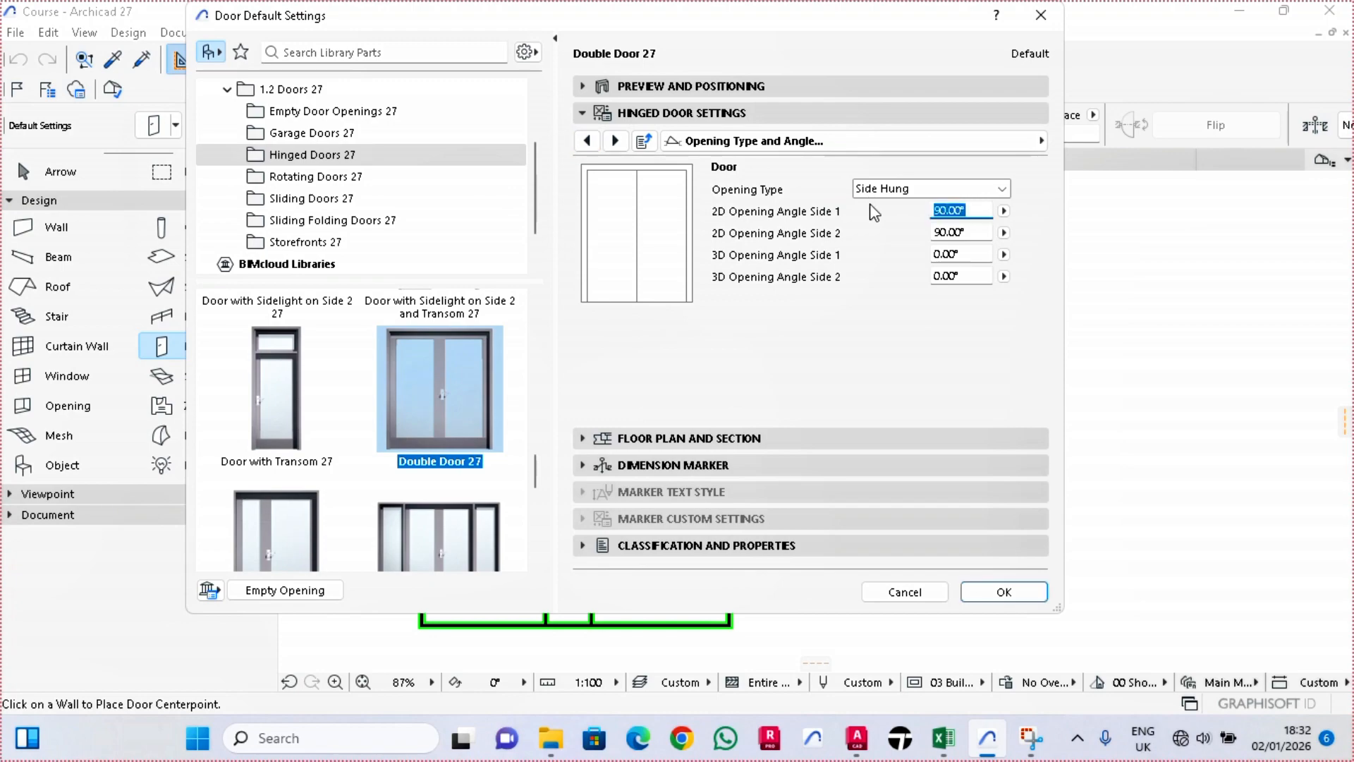
text(45)
key(Tab)
text(45)
Step: Override the model view options for the door's 3D projections and turn off the opening line
click(615, 141)
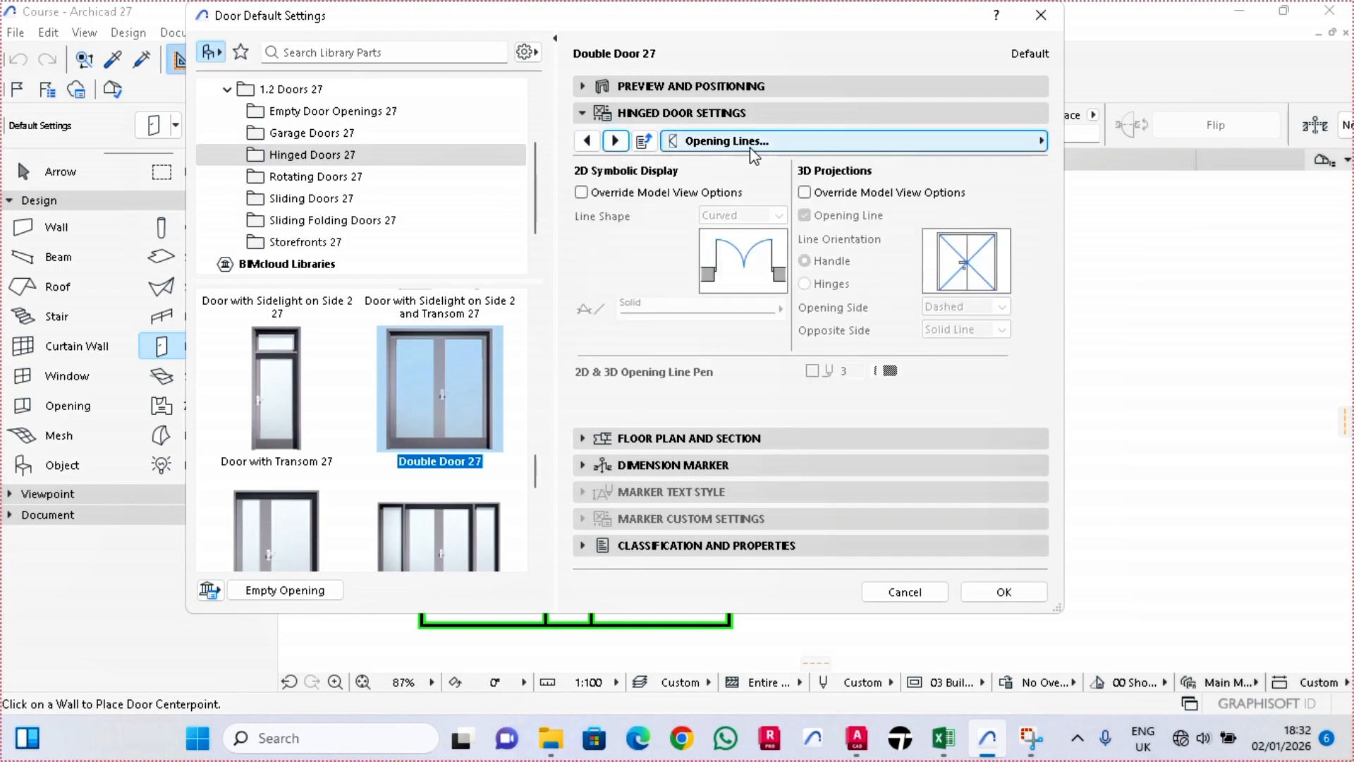
click(806, 193)
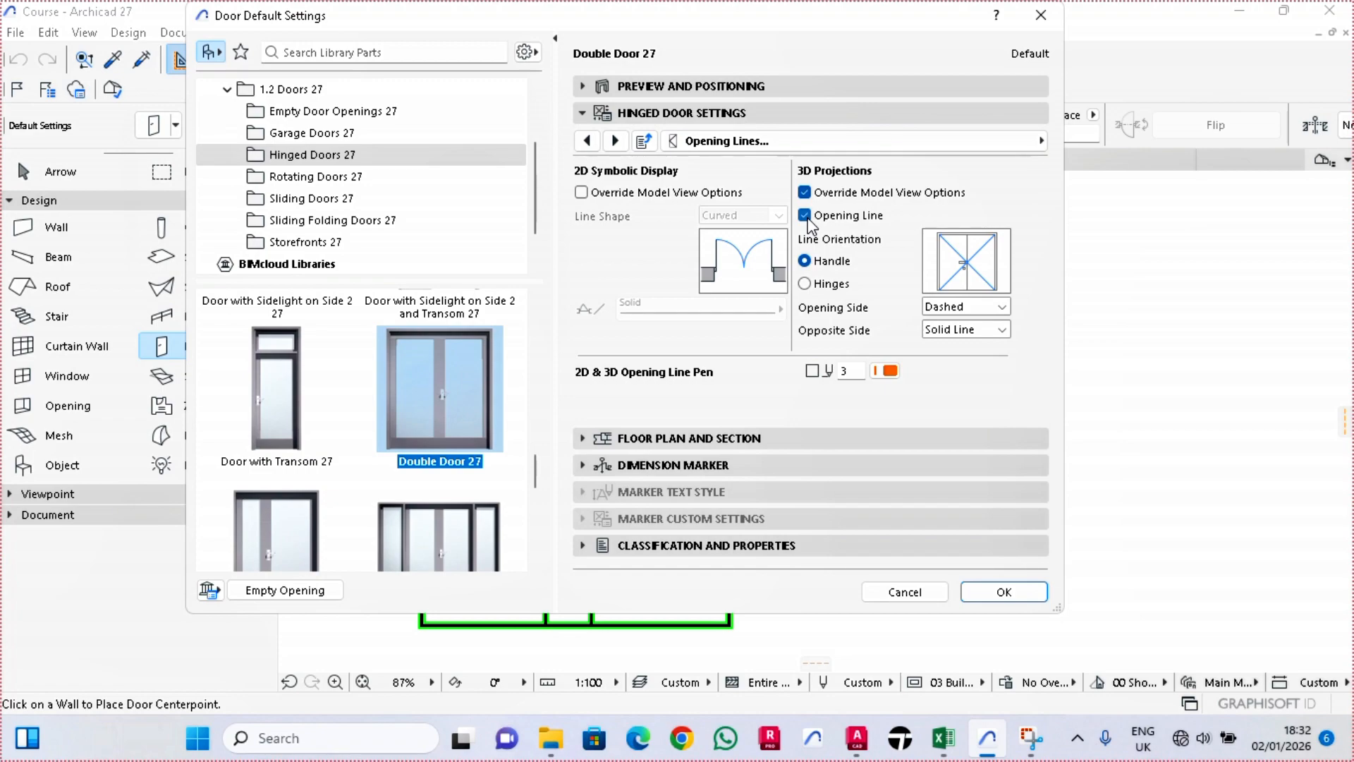
Step: Assign the Wood - Mahogany Vertical surface to the outside and inside of the door frame
click(616, 141)
scroll(776, 282, down, 3)
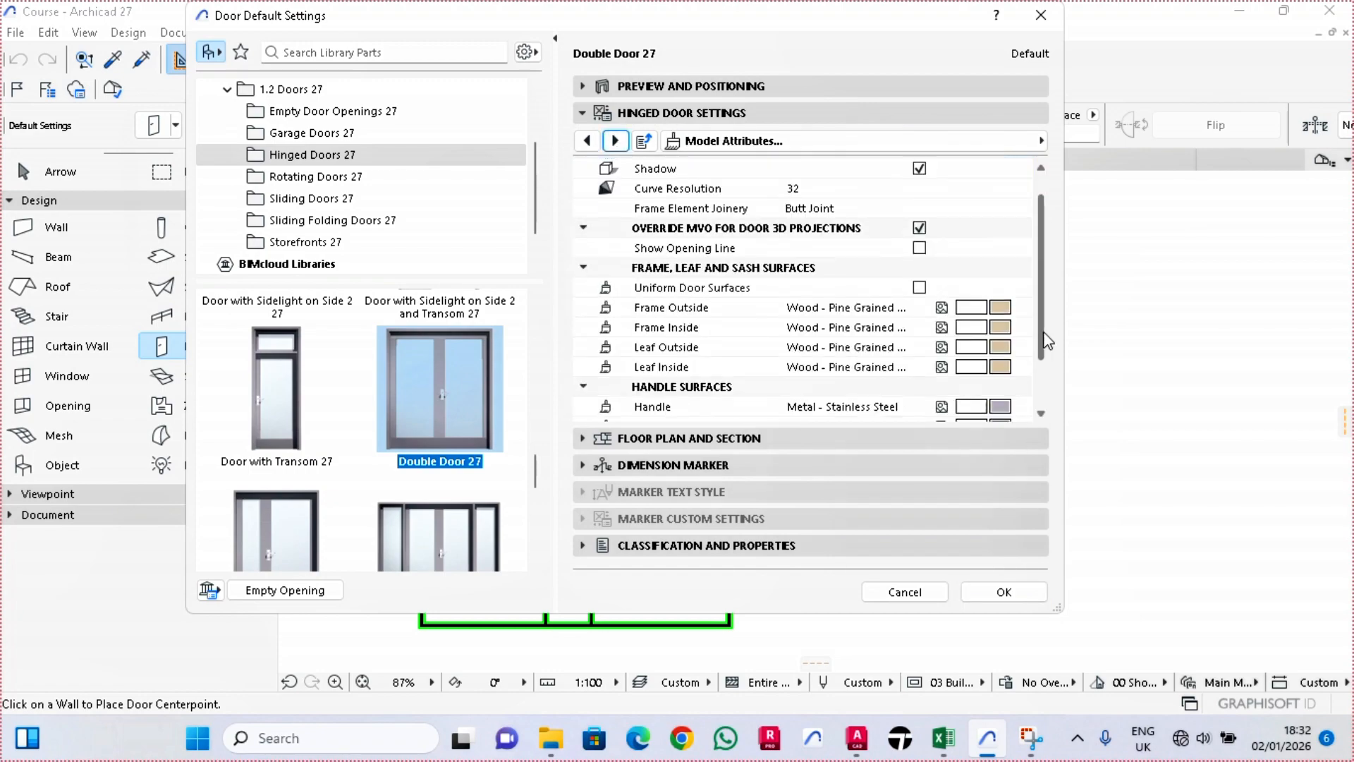
click(1000, 268)
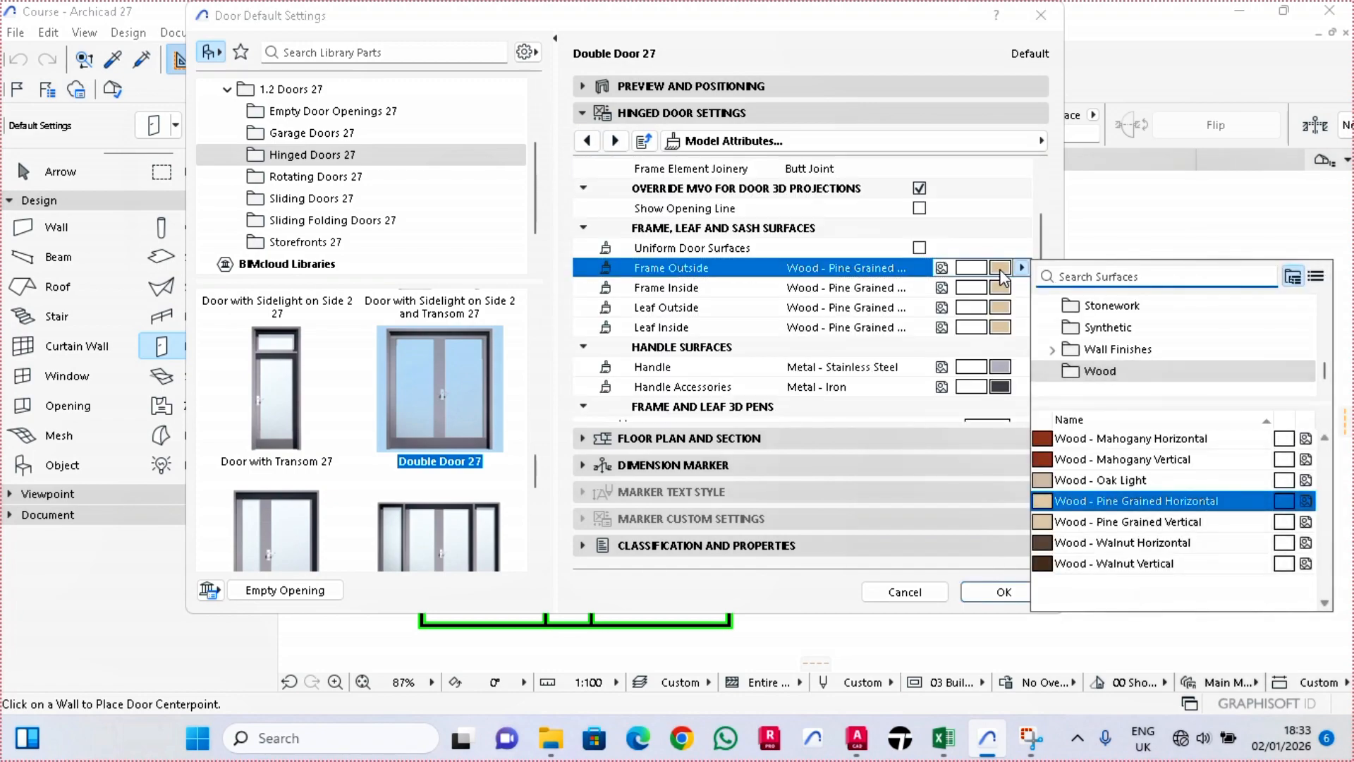
click(1149, 465)
click(1000, 289)
click(1121, 479)
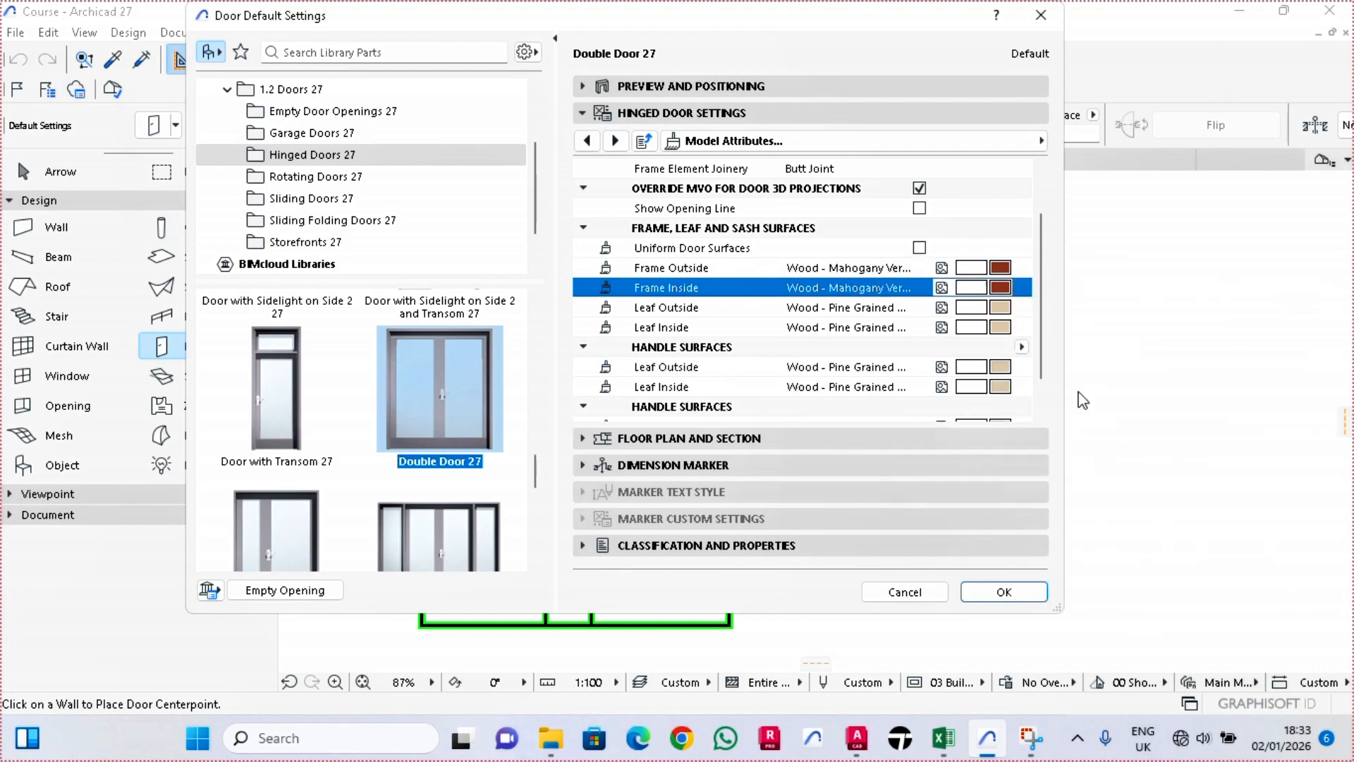
Step: Assign the Wood - Mahogany Vertical surface to the outside and inside of the door leaf
click(1001, 308)
click(1122, 499)
click(1001, 328)
click(1121, 519)
scroll(995, 364, down, 2)
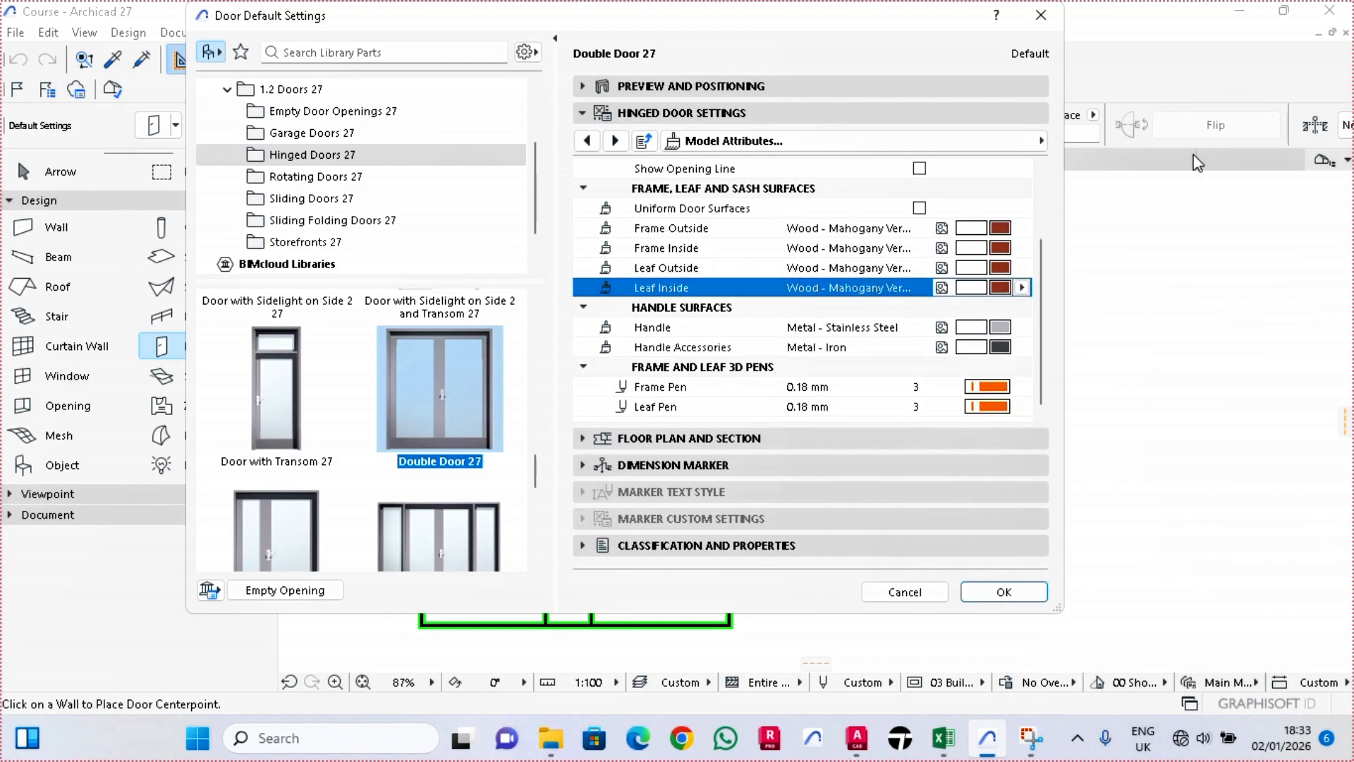
Step: Override the door symbol's line types and pens on the floor plan and set the symbol line pen to 5
click(743, 439)
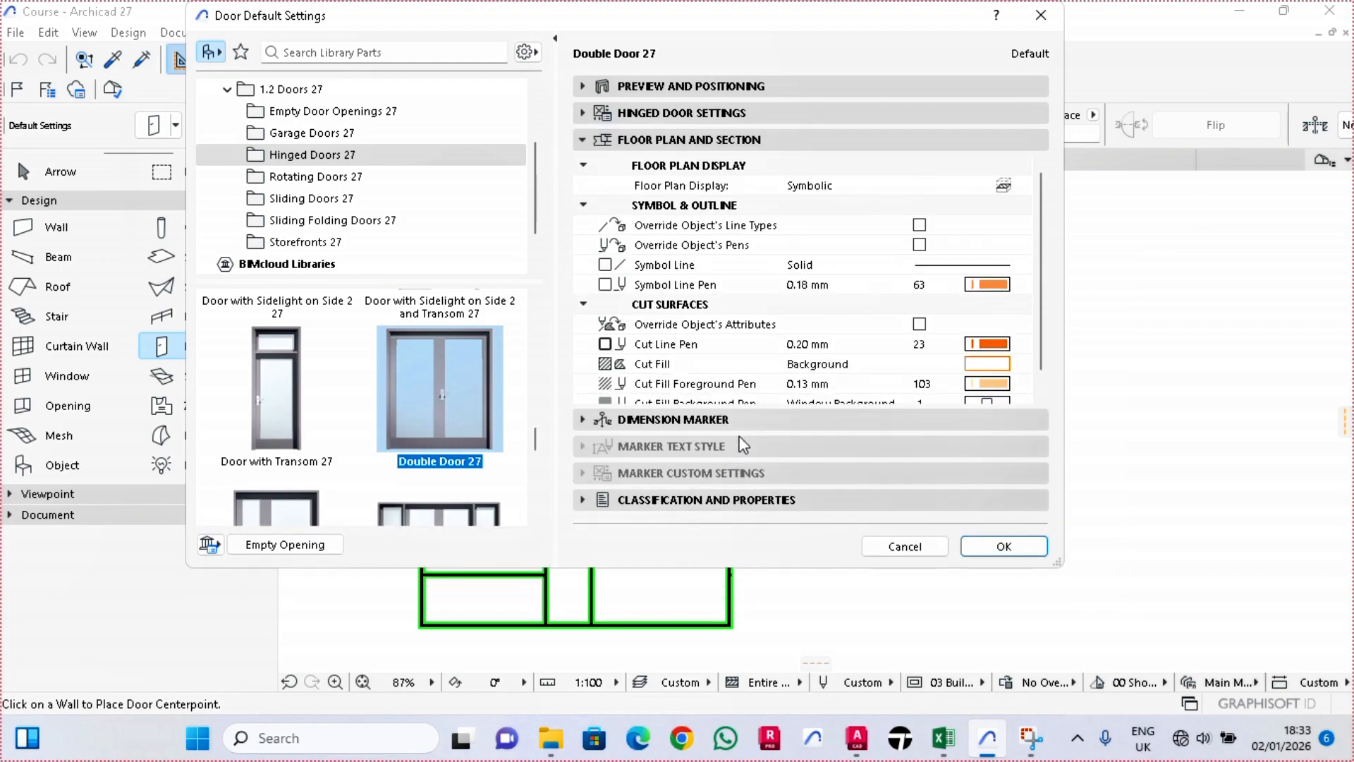
click(920, 227)
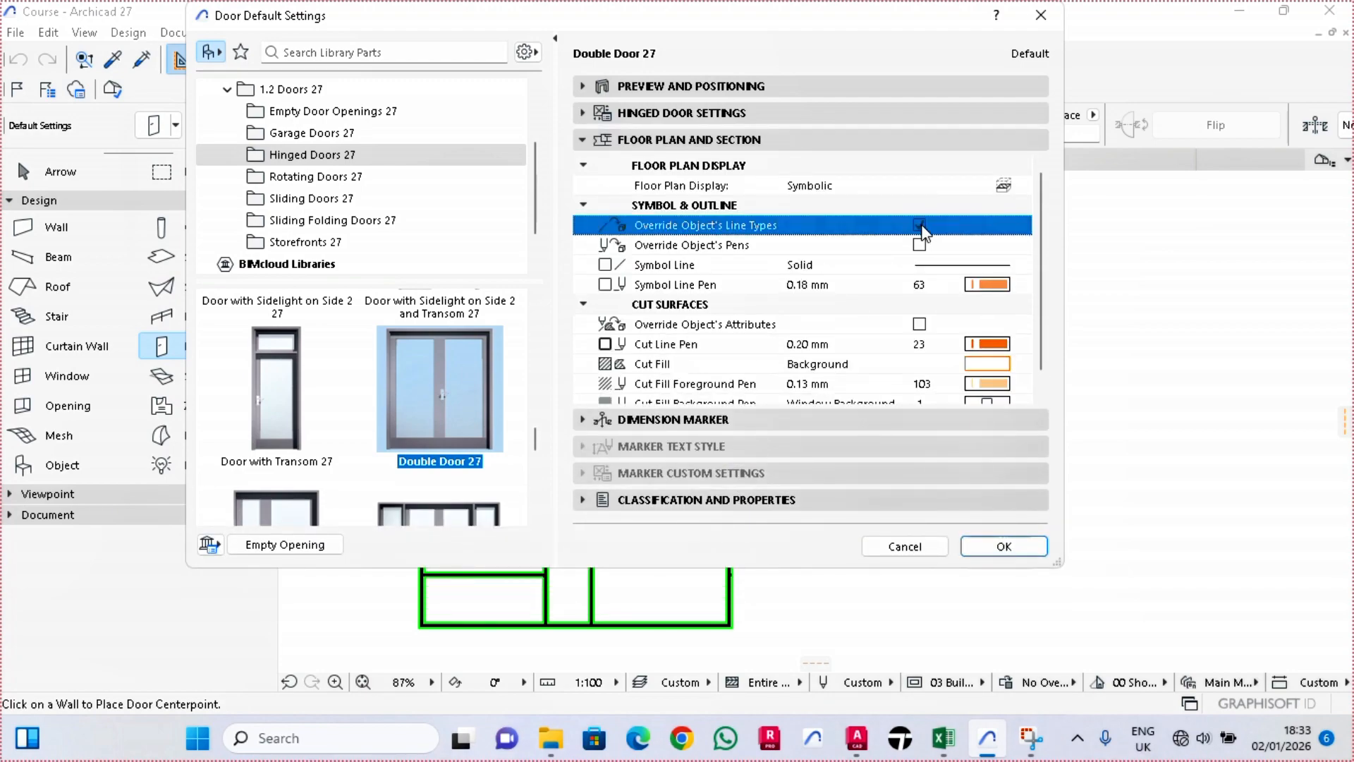
click(920, 246)
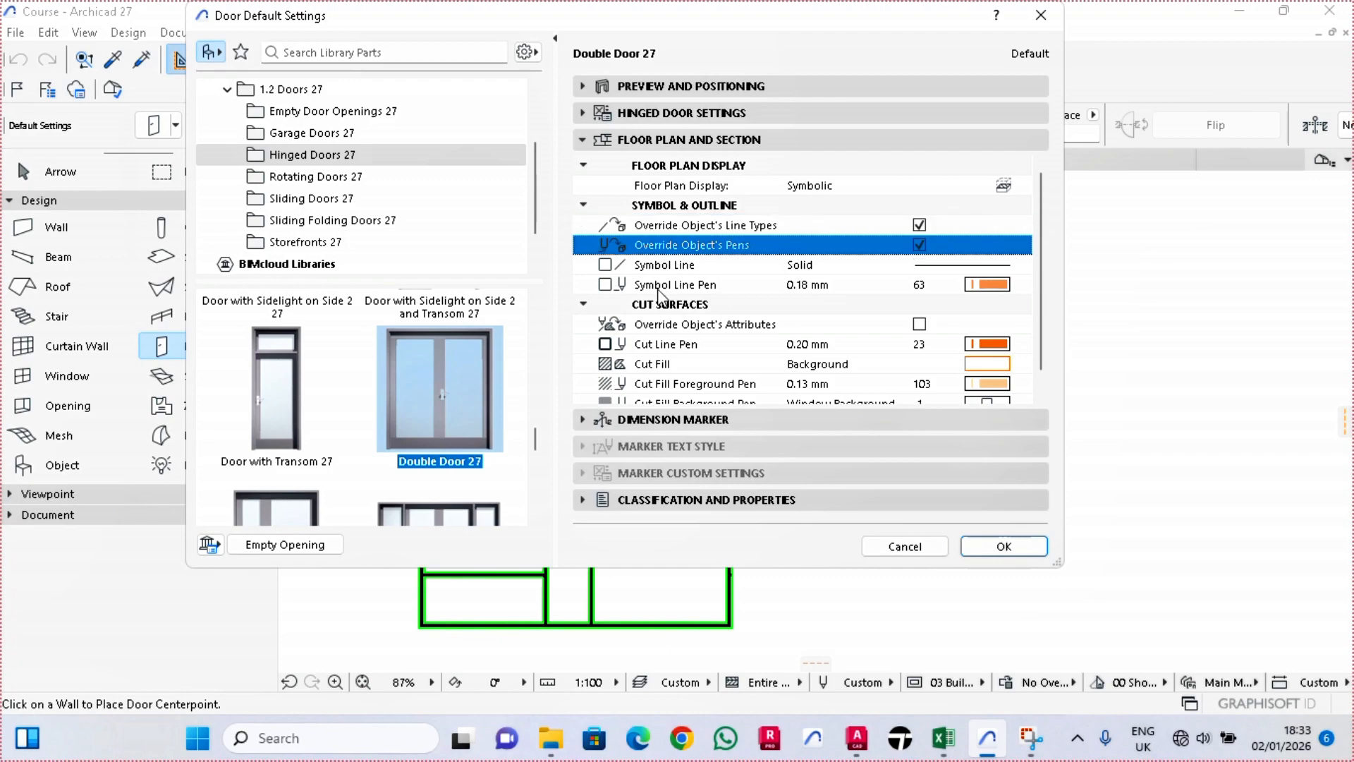
click(999, 287)
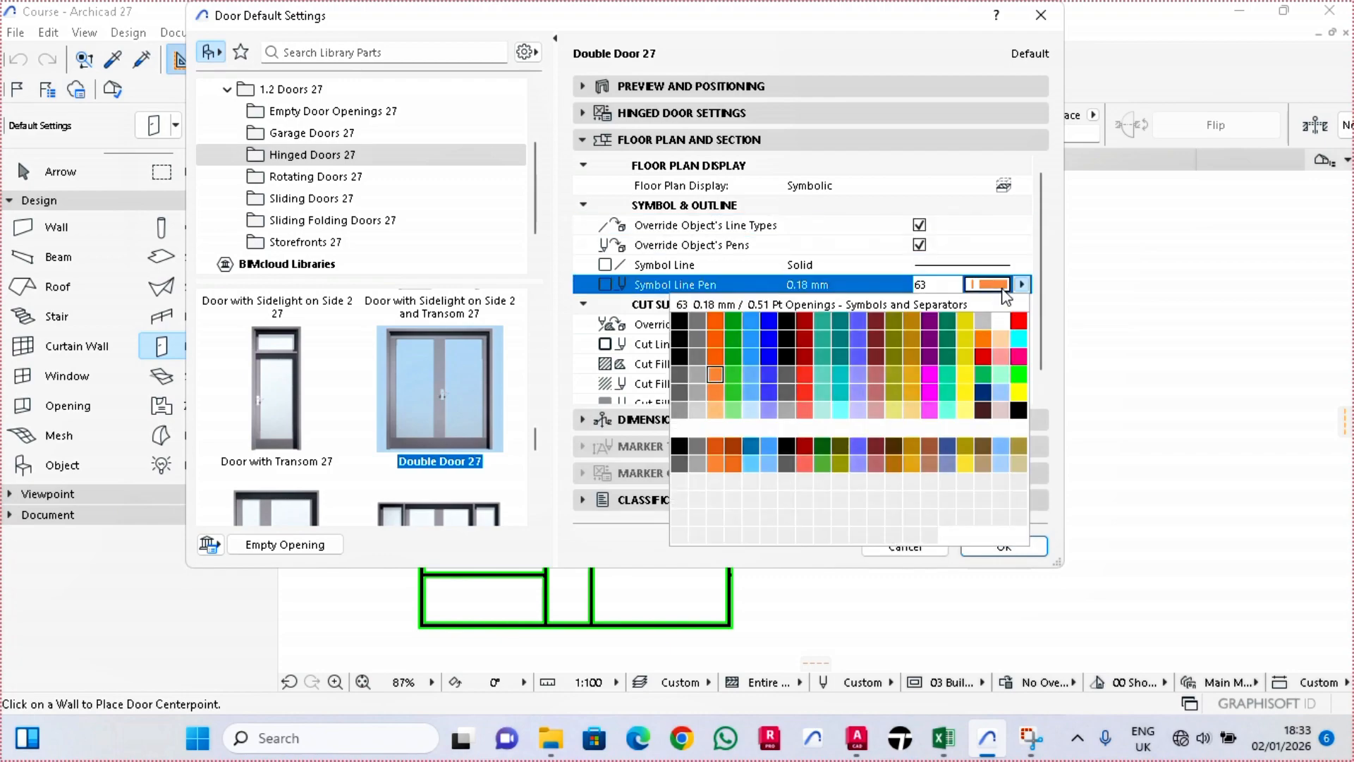
click(752, 322)
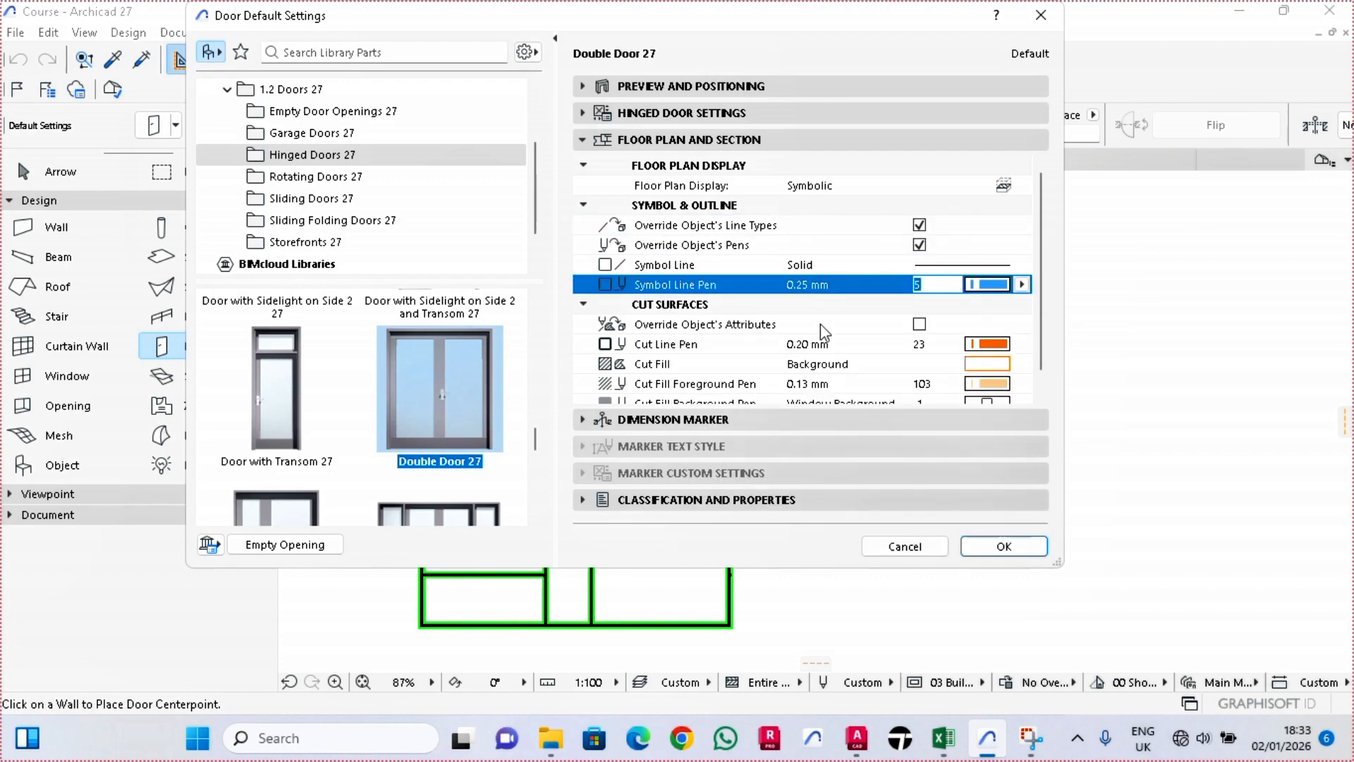
Step: Override the object's cut surface attributes and set the cut line pen to 5
click(919, 325)
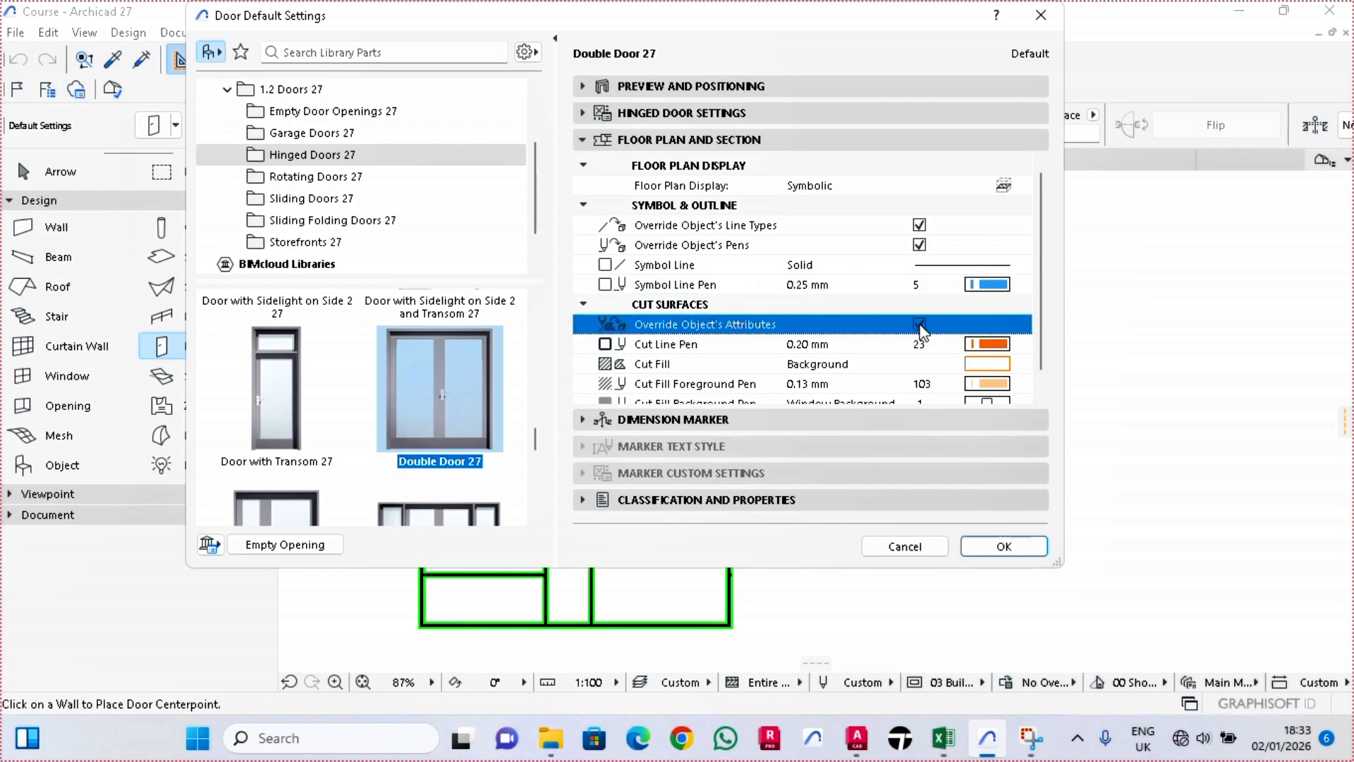
click(987, 345)
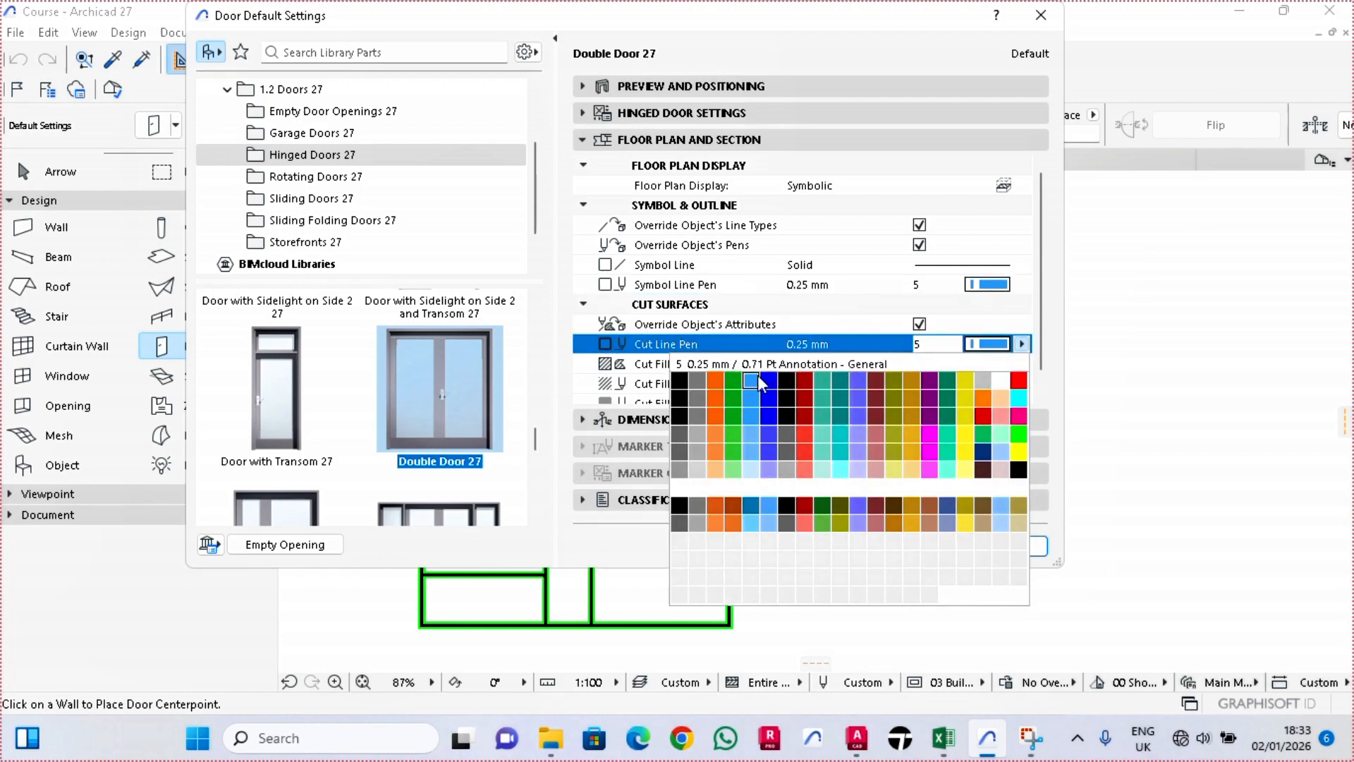
click(752, 381)
click(931, 384)
Step: Choose Basic Window-Door-Skylight Marker as the door's dimension marker and enable the uniform marker pen
click(708, 418)
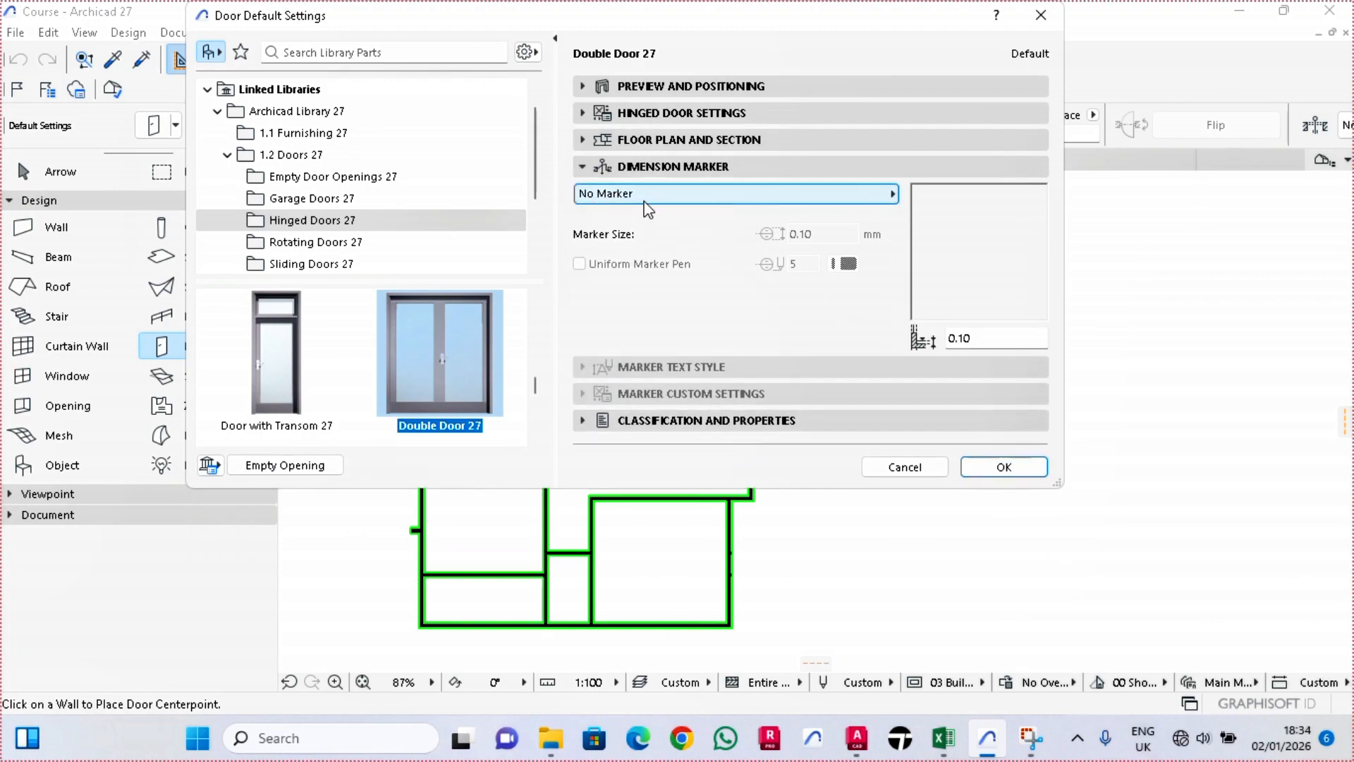
click(658, 196)
click(949, 209)
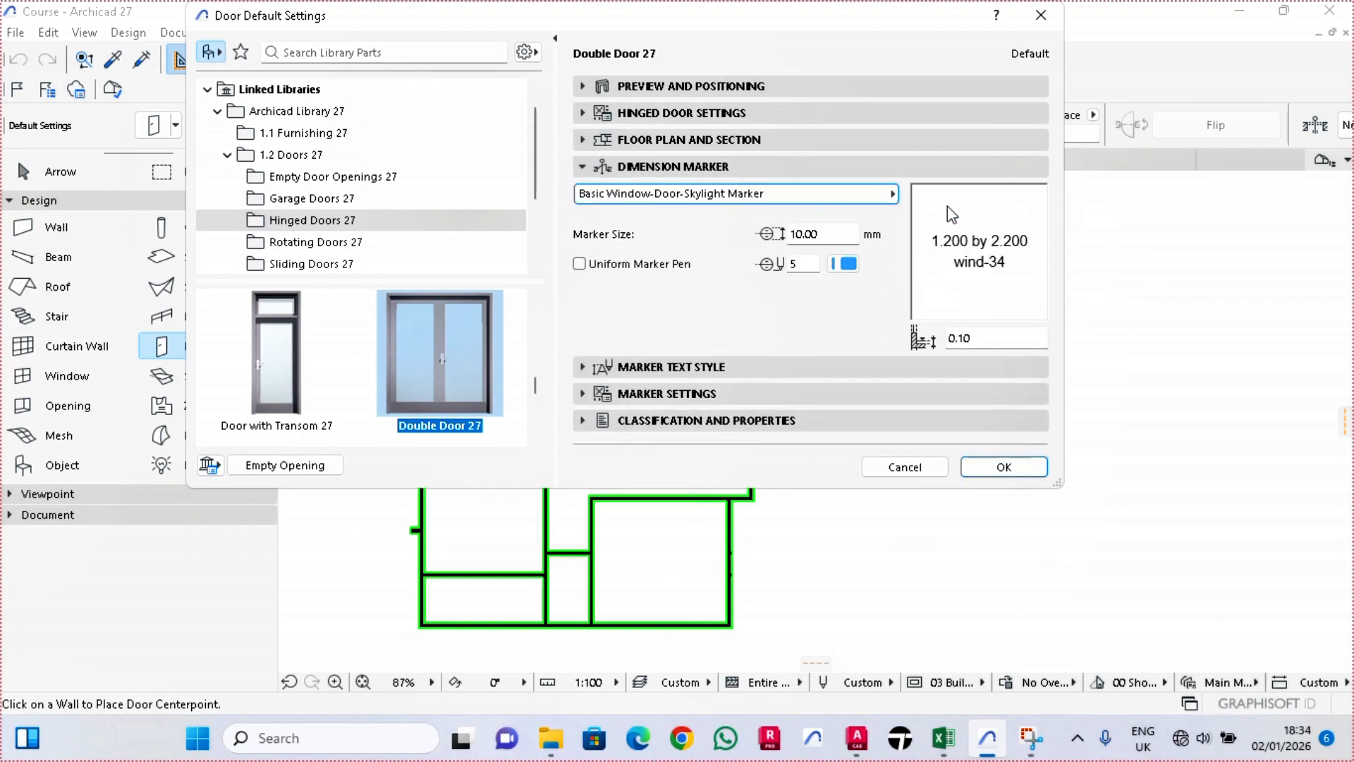
click(580, 264)
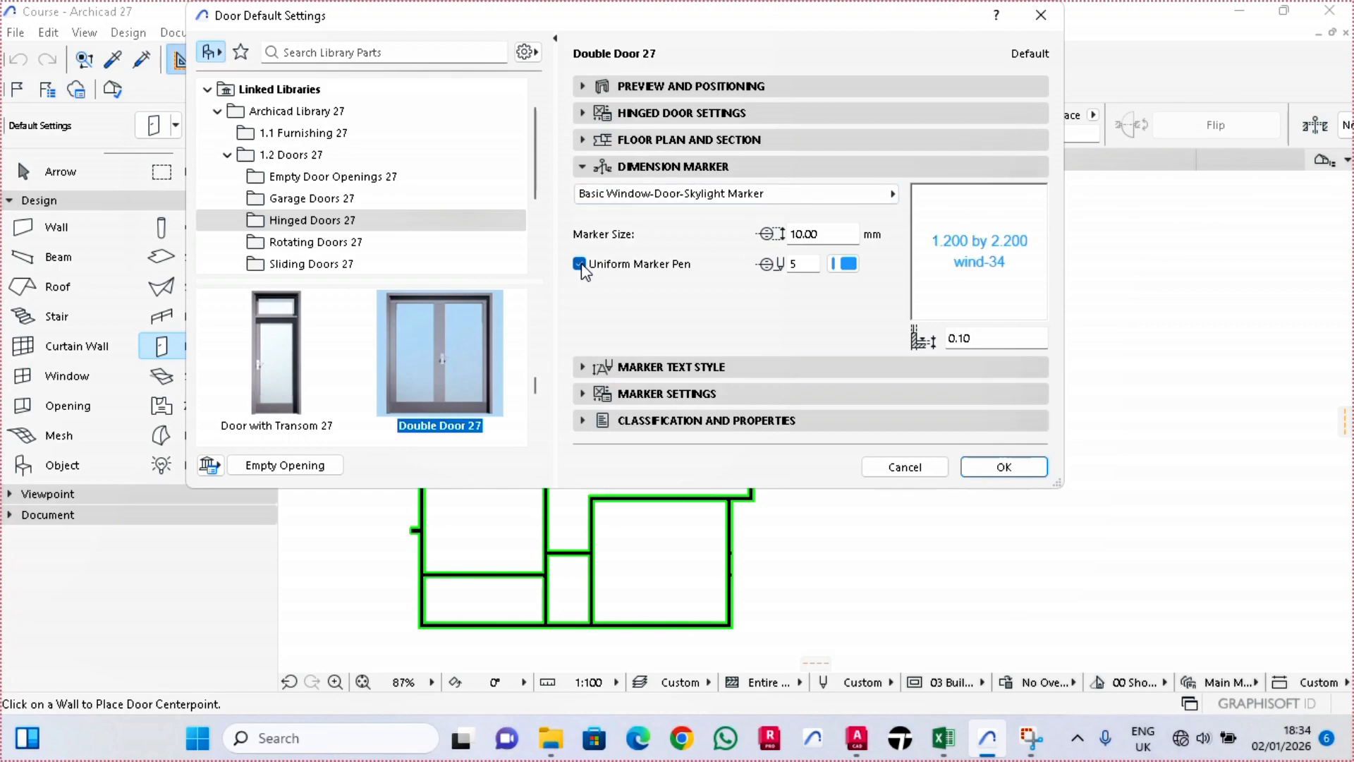
Step: Set the marker text height to 0.80 mm and its width factor to 75%
click(667, 369)
drag(656, 476, 503, 474)
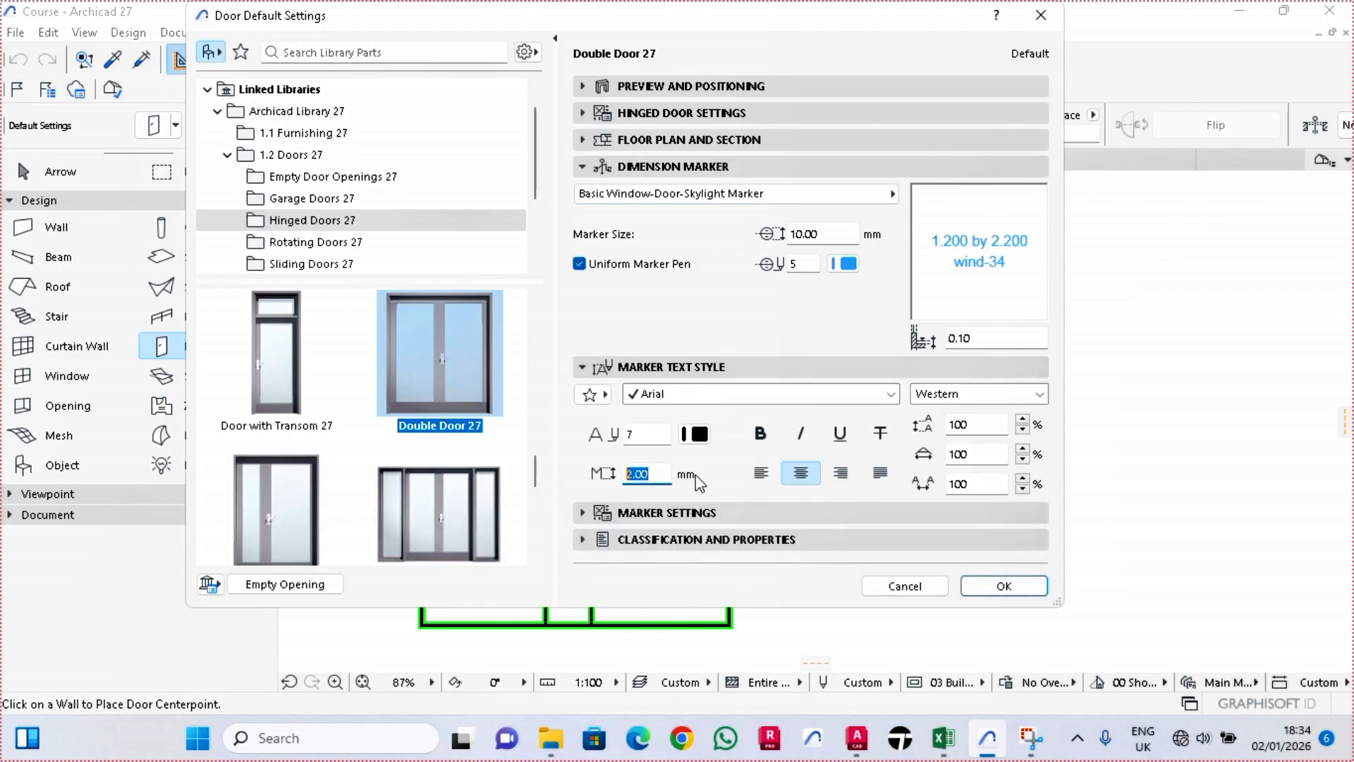
text(0)
double_click(974, 454)
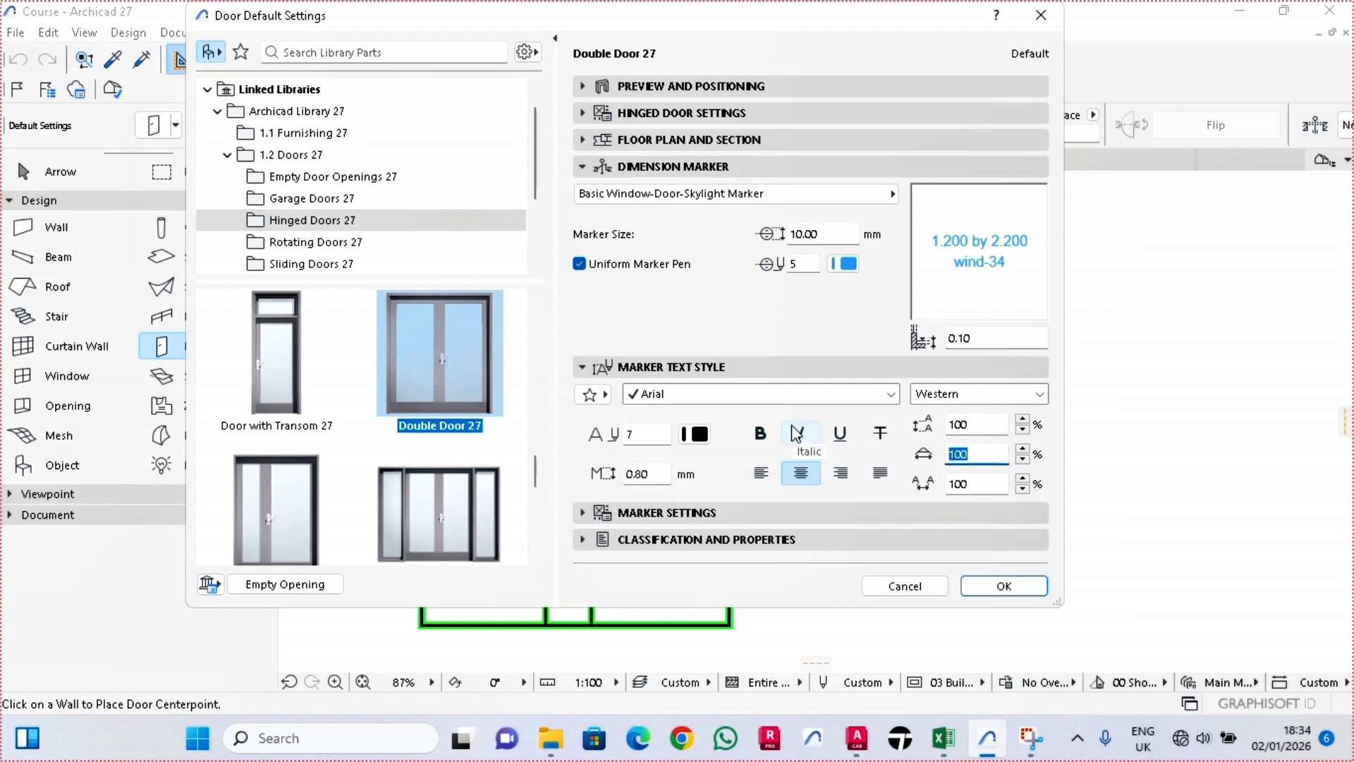
text(75)
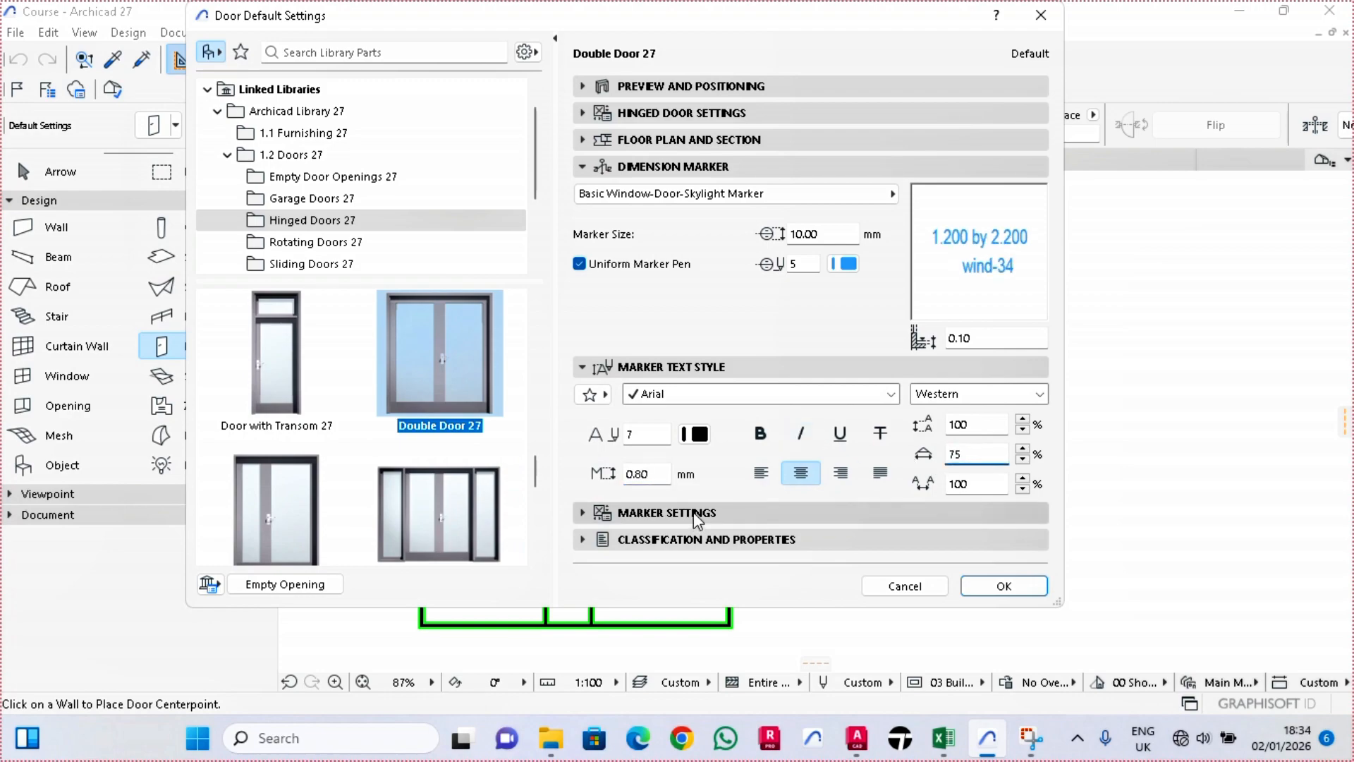
Step: Set the marker text pen to the red pen 20
click(692, 513)
click(671, 192)
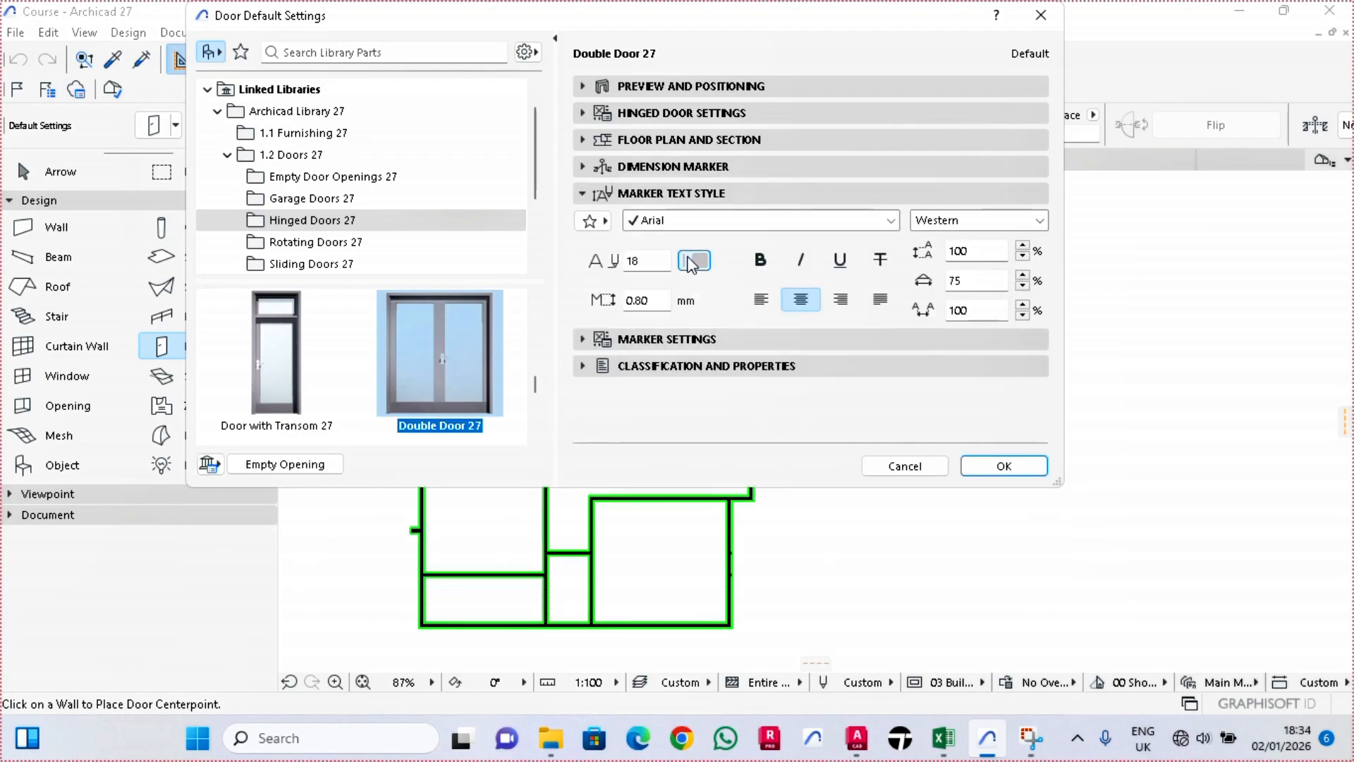
click(695, 260)
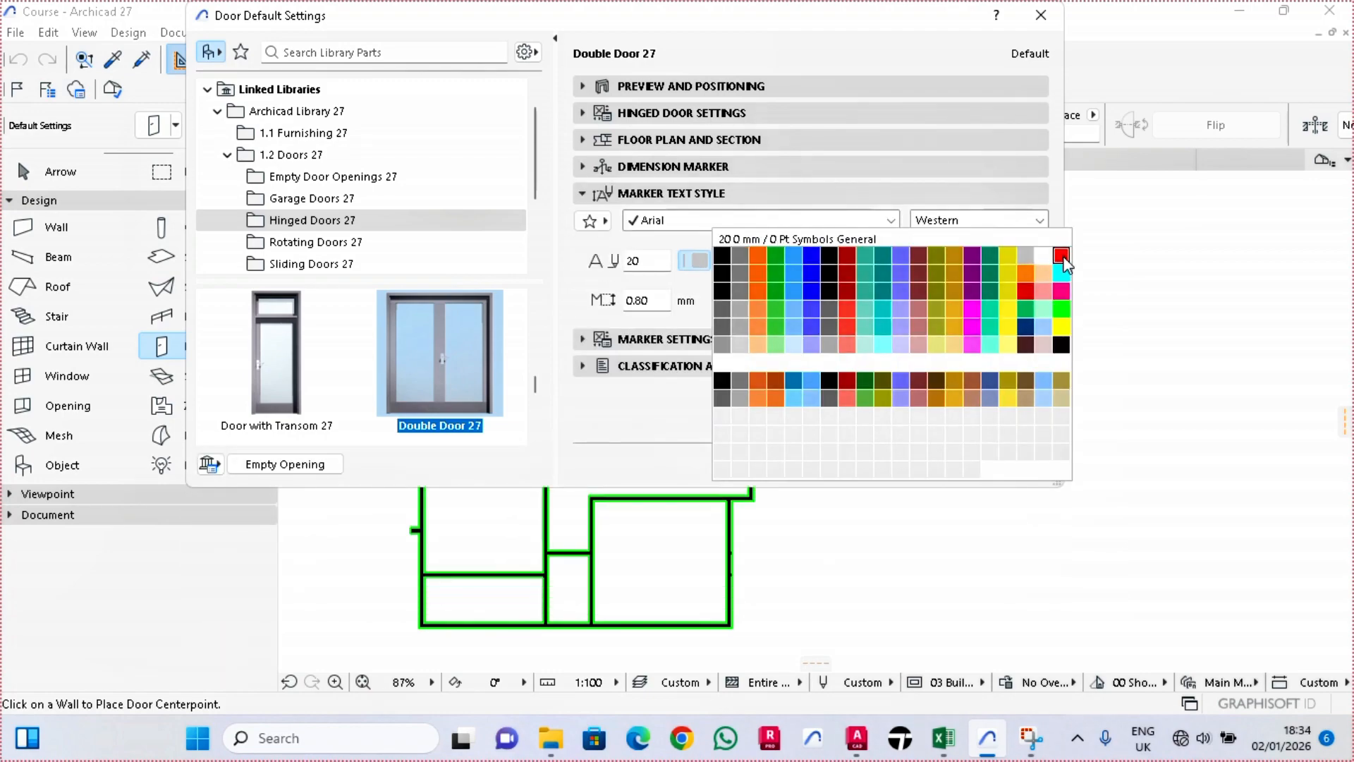
click(1061, 255)
Step: Change the separator between the marker's width and height values to x
click(690, 340)
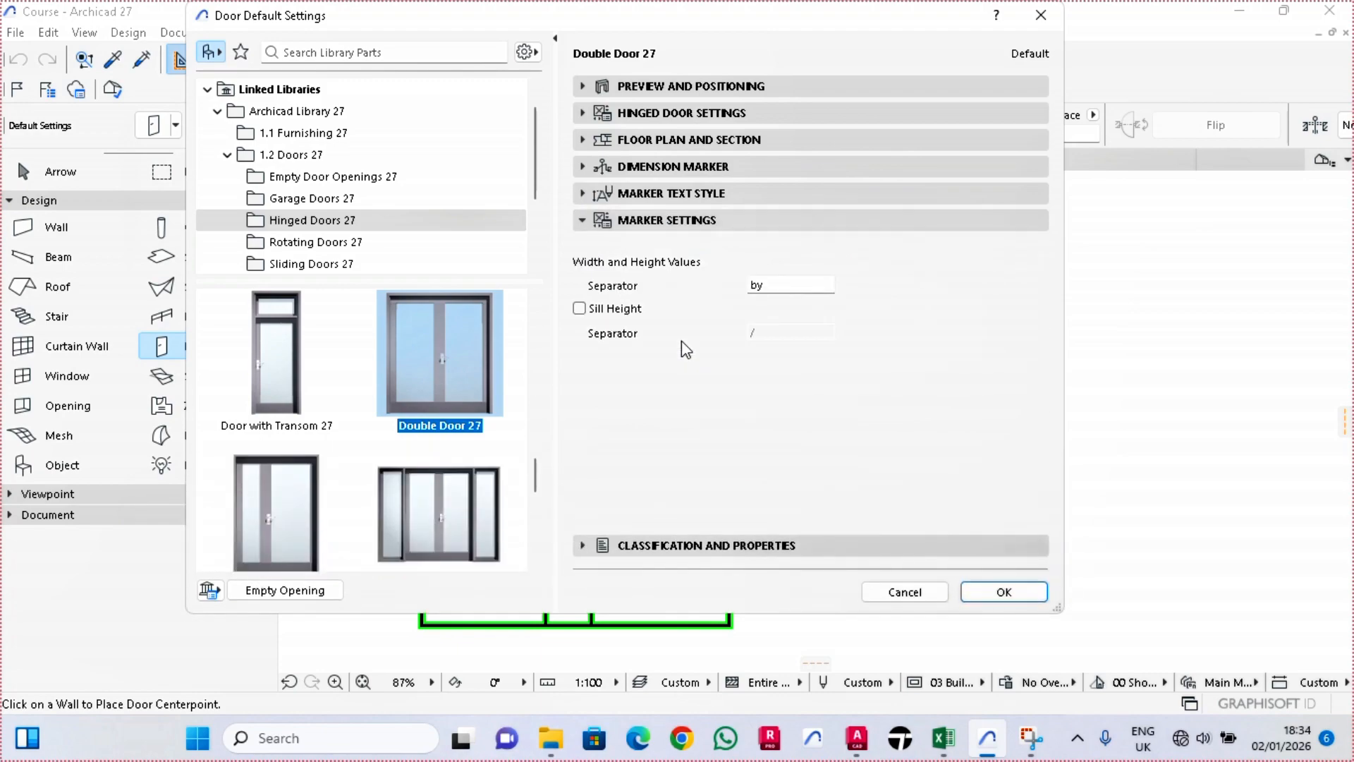
double_click(779, 284)
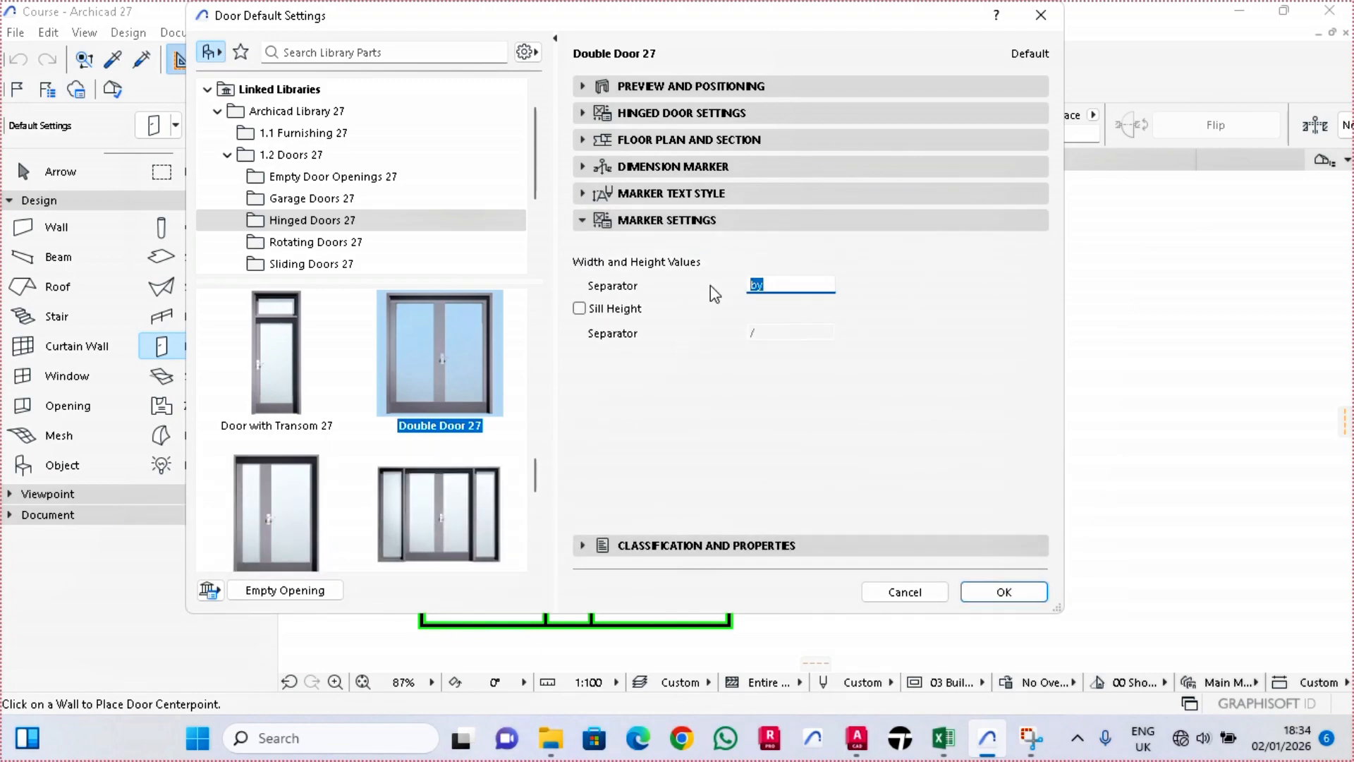
text(x)
Step: Set the door's ID to DR01 and accept the default door settings
click(756, 540)
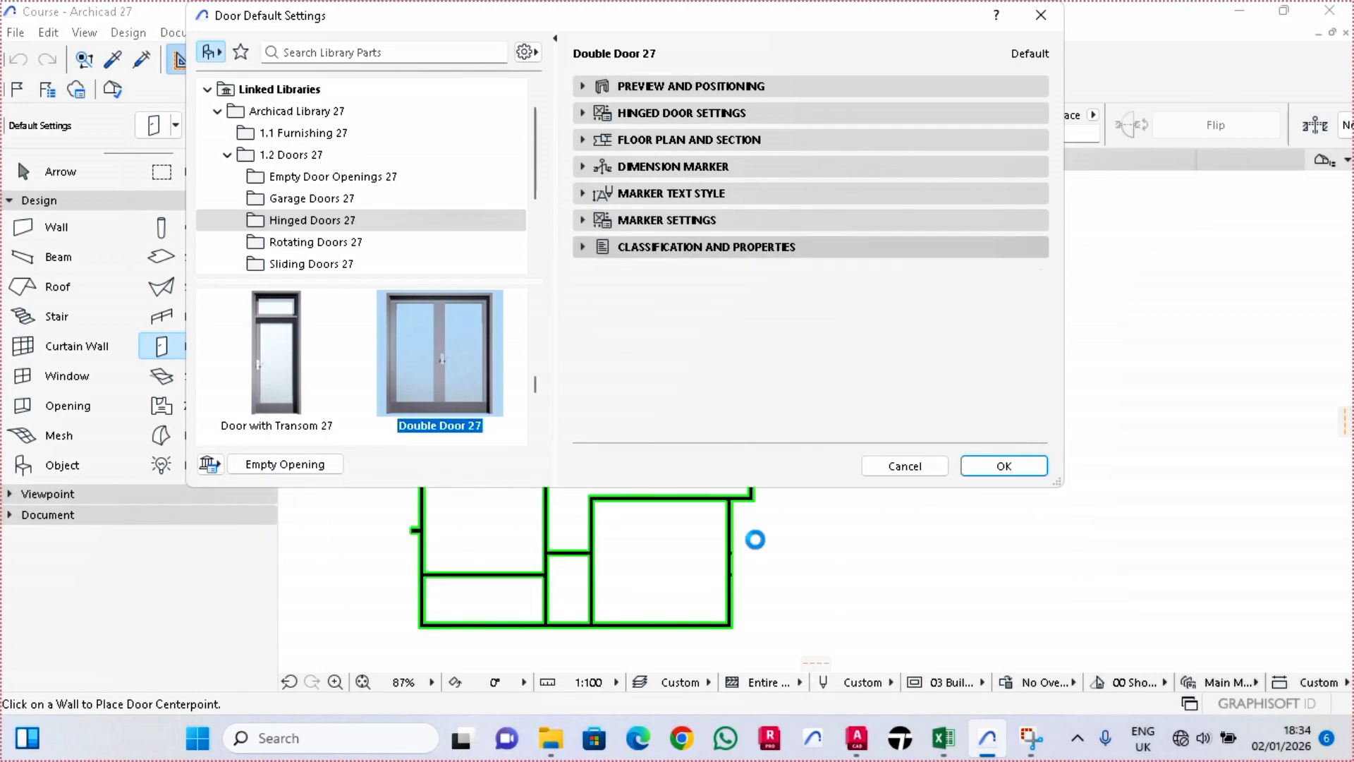
click(800, 354)
double_click(796, 353)
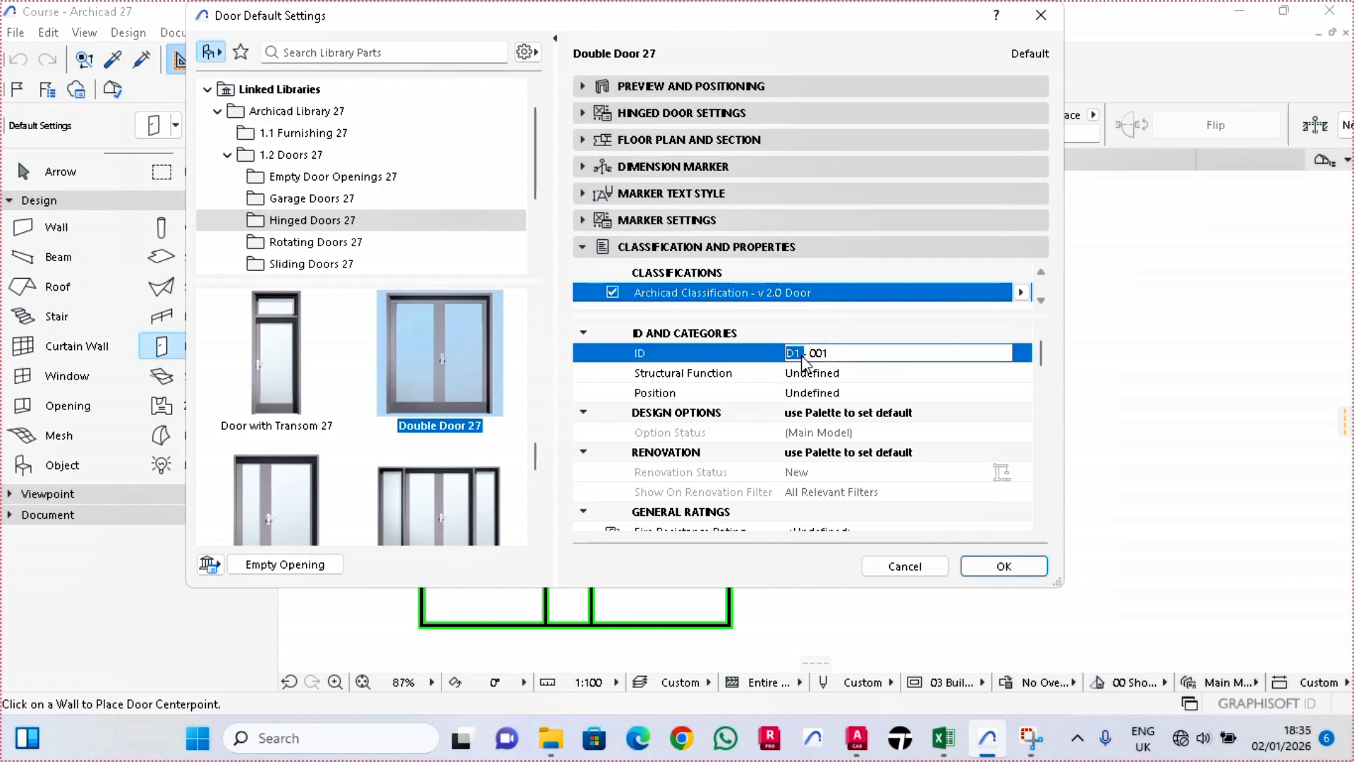
text(DR01)
click(833, 353)
key(BackSpace)
click(804, 353)
key(BackSpace)
click(1004, 567)
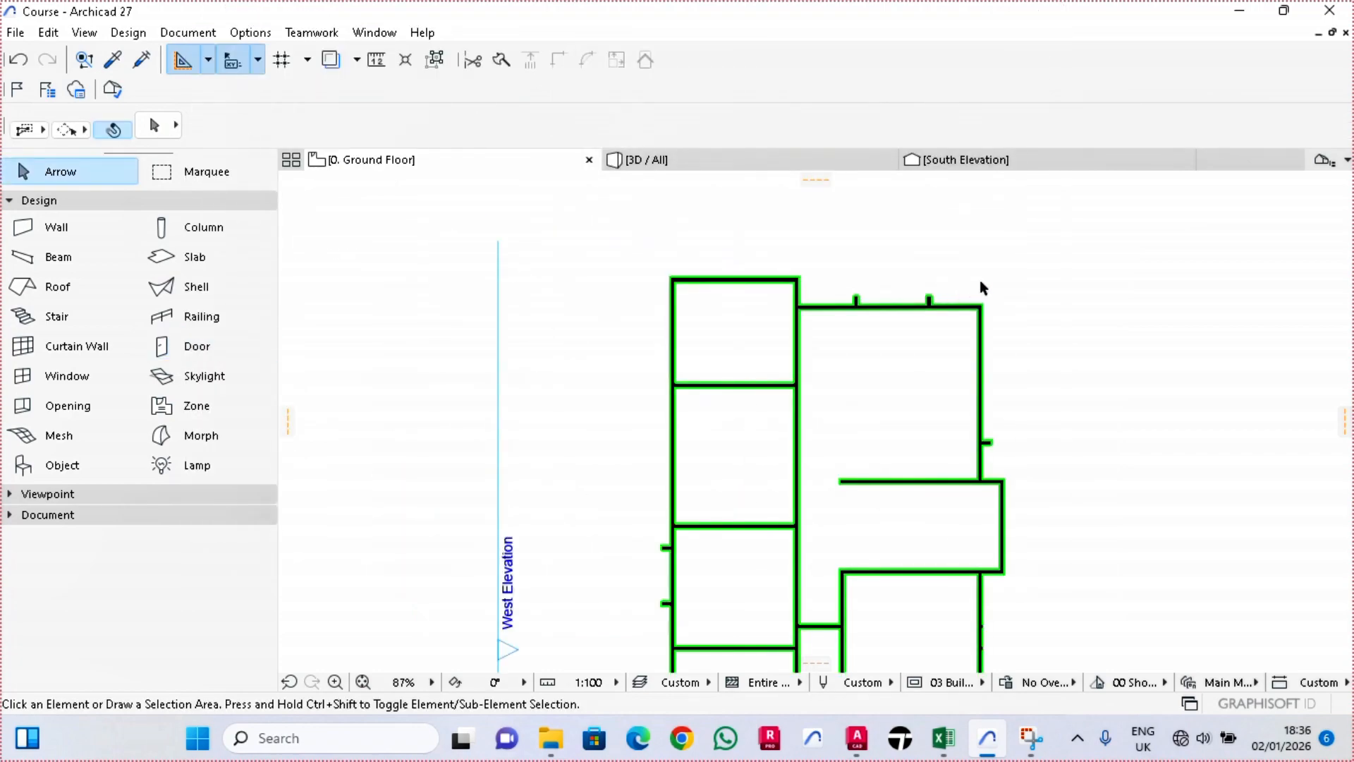
Step: Turn off the True Line Weight display in the ground floor plan
right_click(1070, 241)
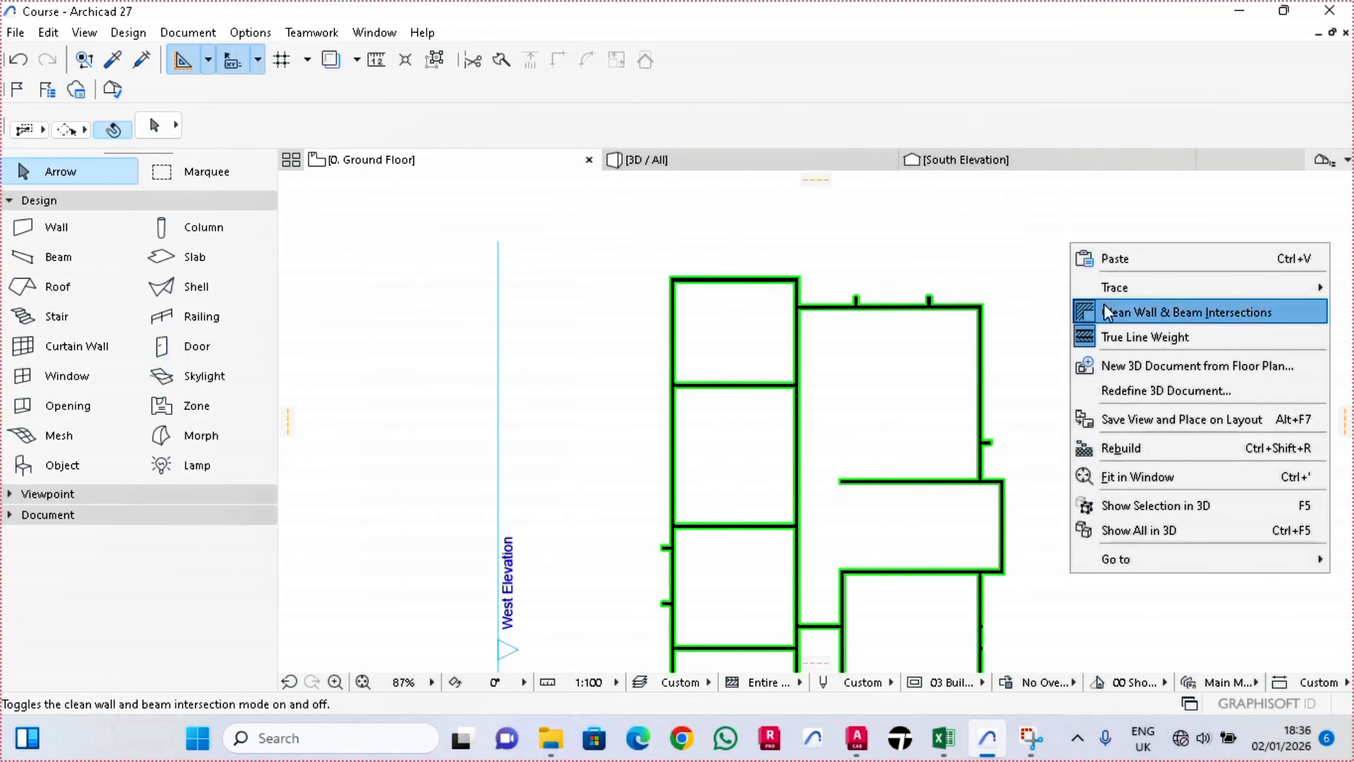
click(1117, 339)
scroll(836, 341, up, 3)
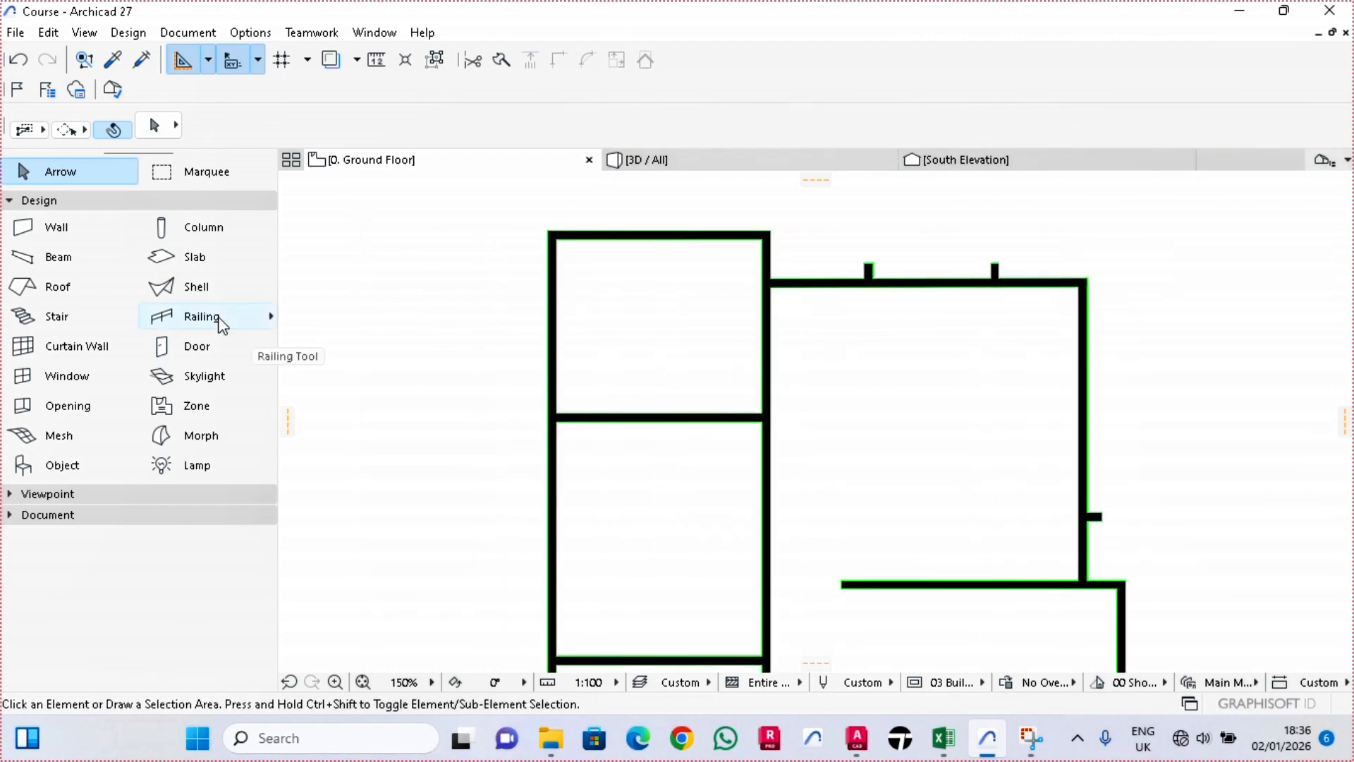
Step: Place a Double Door 27 in the wall between the top-left room and the hall, above the horizontal partition, opening into the room
click(177, 346)
scroll(772, 346, up, 4)
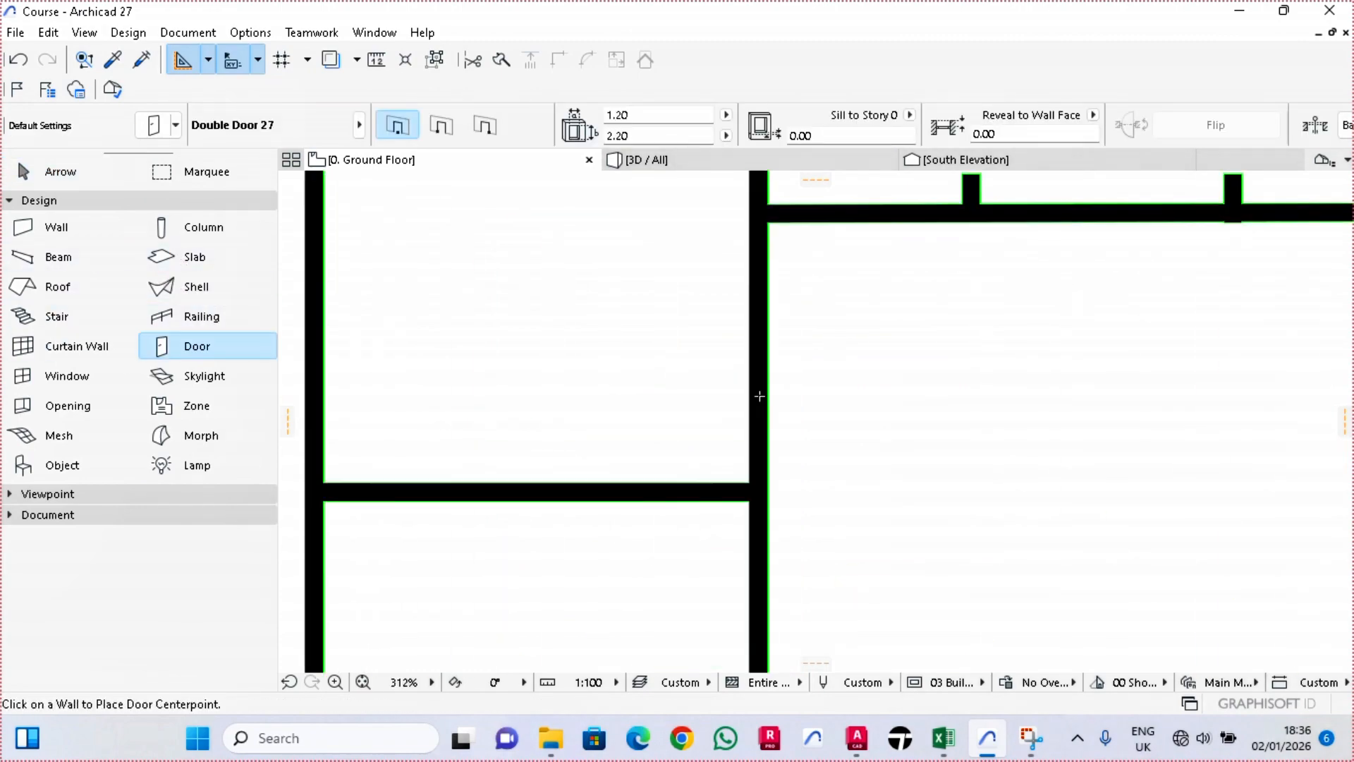
click(752, 395)
scroll(762, 444, up, 4)
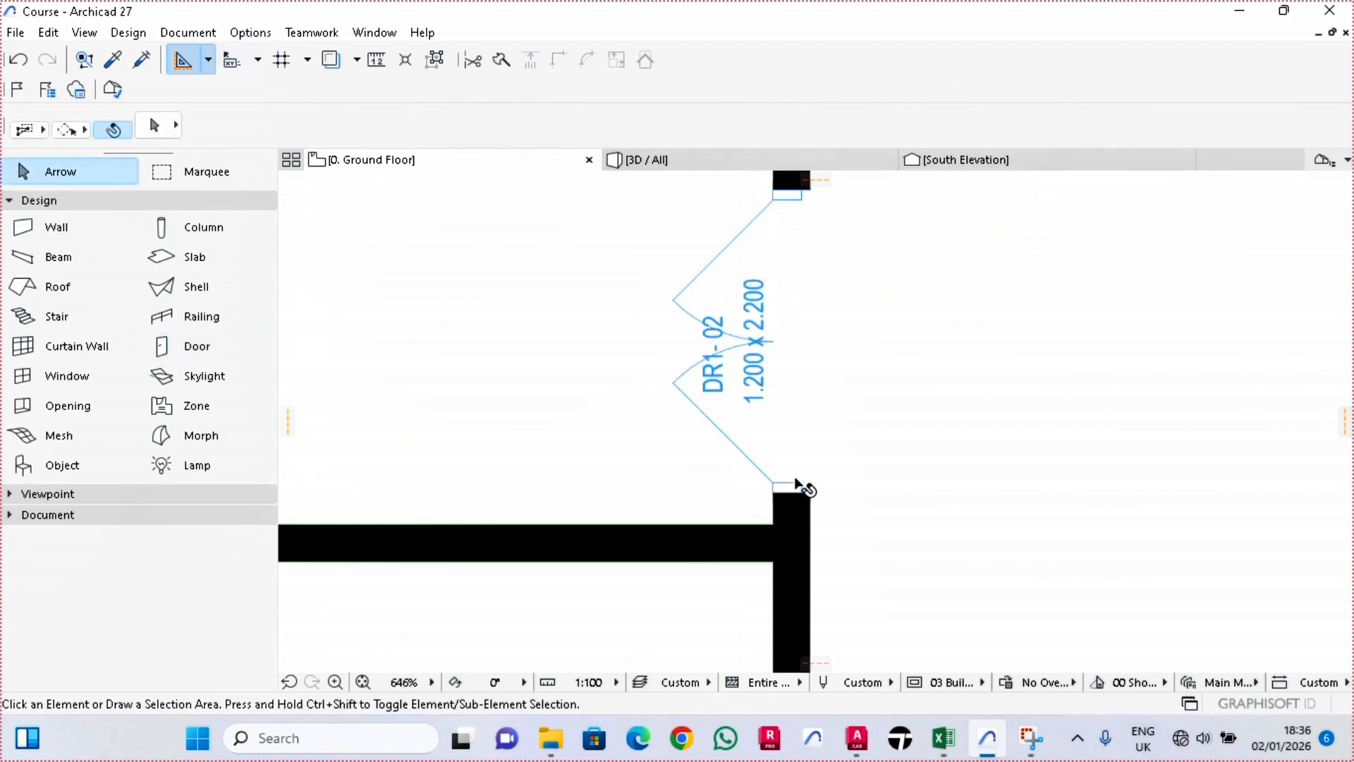
Step: Align the double door's lower jamb with the partition wall corner and offset it a short distance up the wall from there
click(804, 488)
click(774, 492)
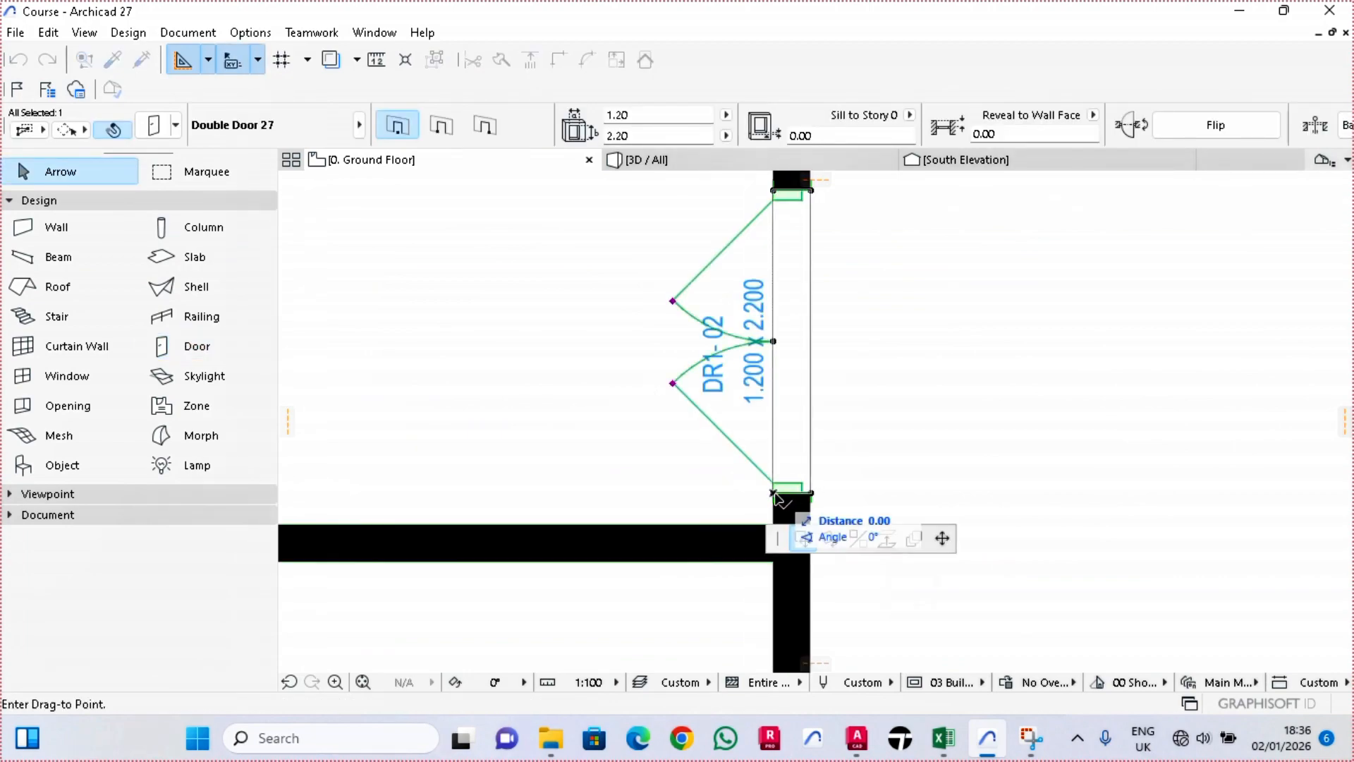
middle_drag(752, 507, 744, 428)
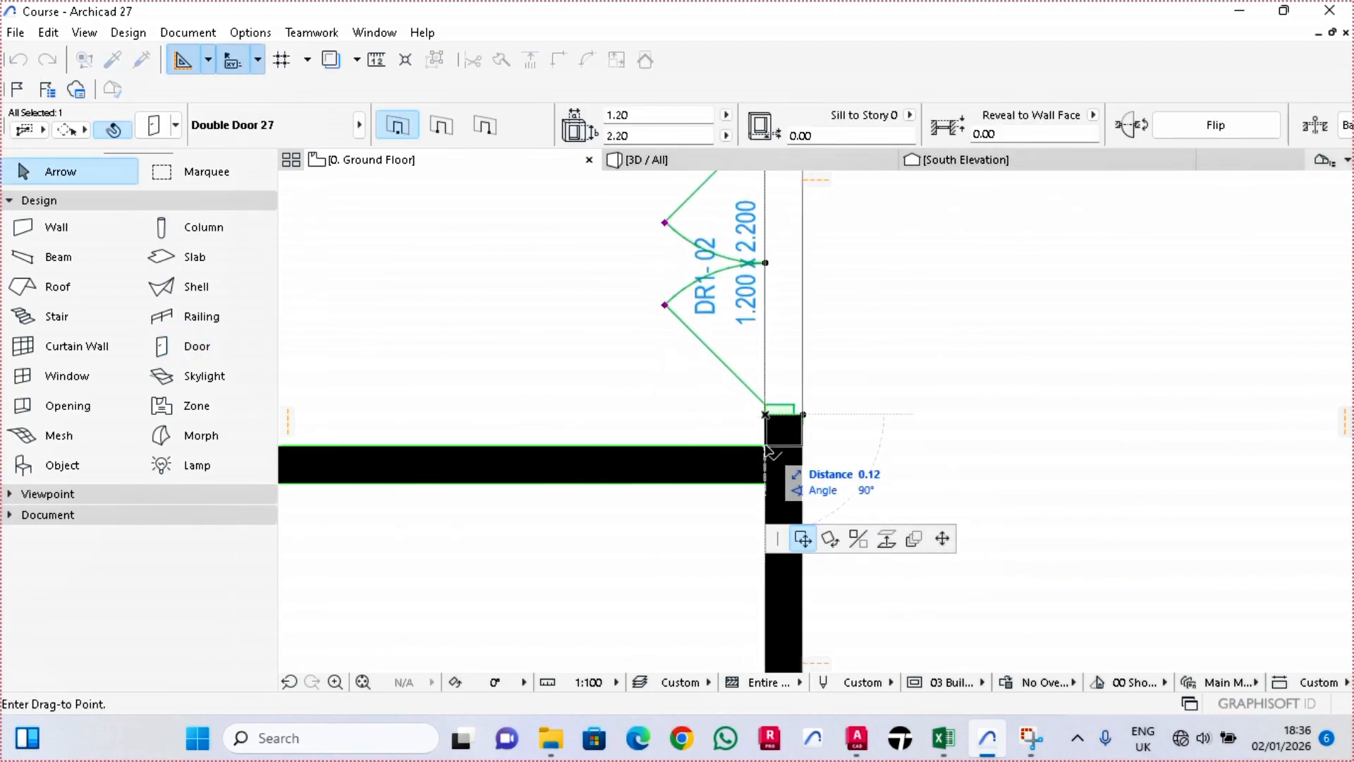
click(765, 447)
click(766, 446)
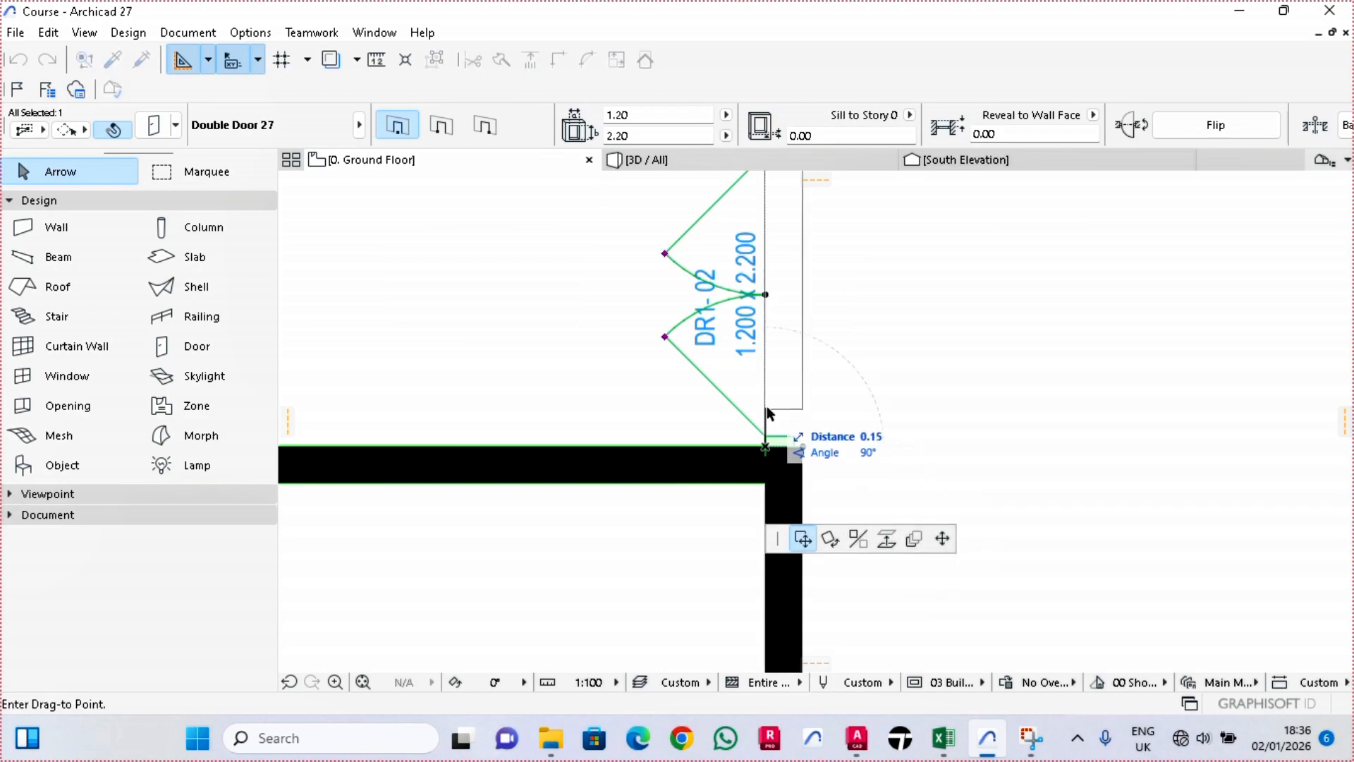
text(0.)
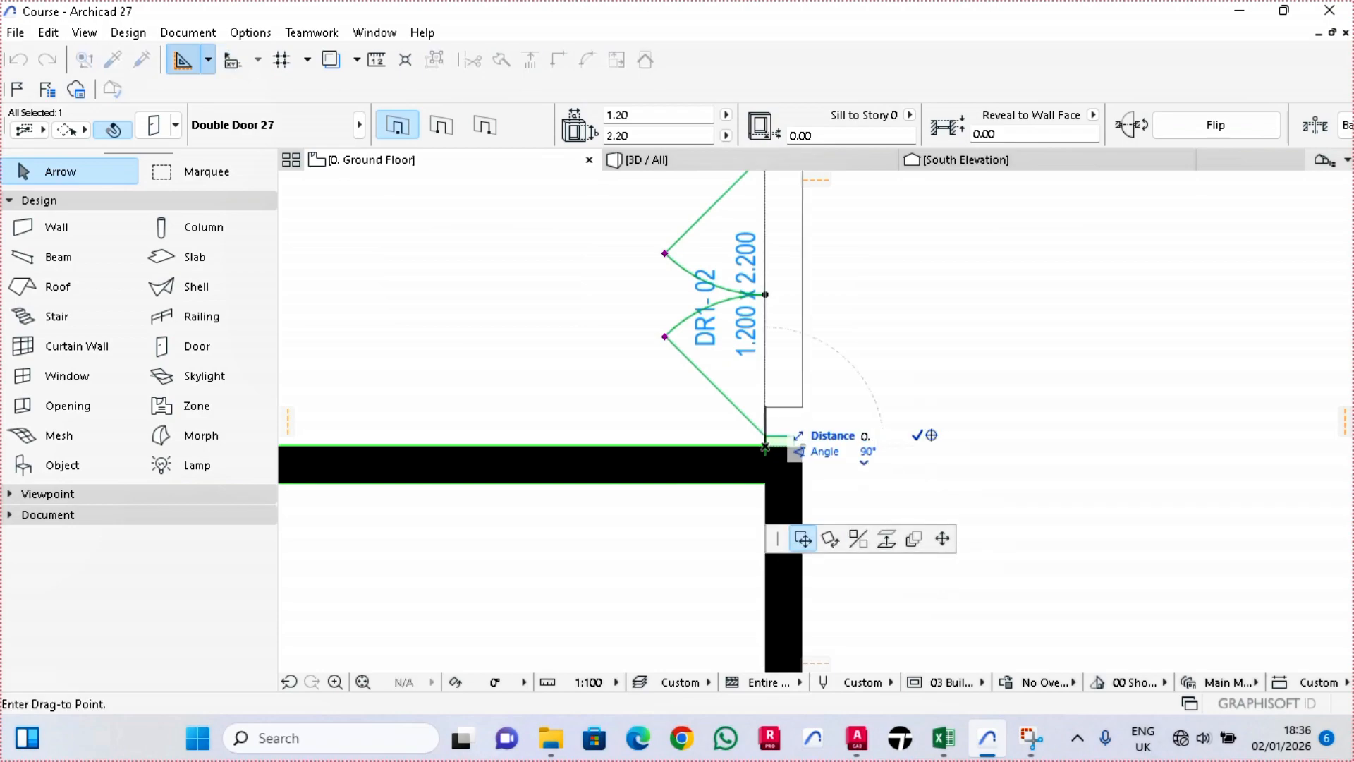
key(Return)
key(Escape)
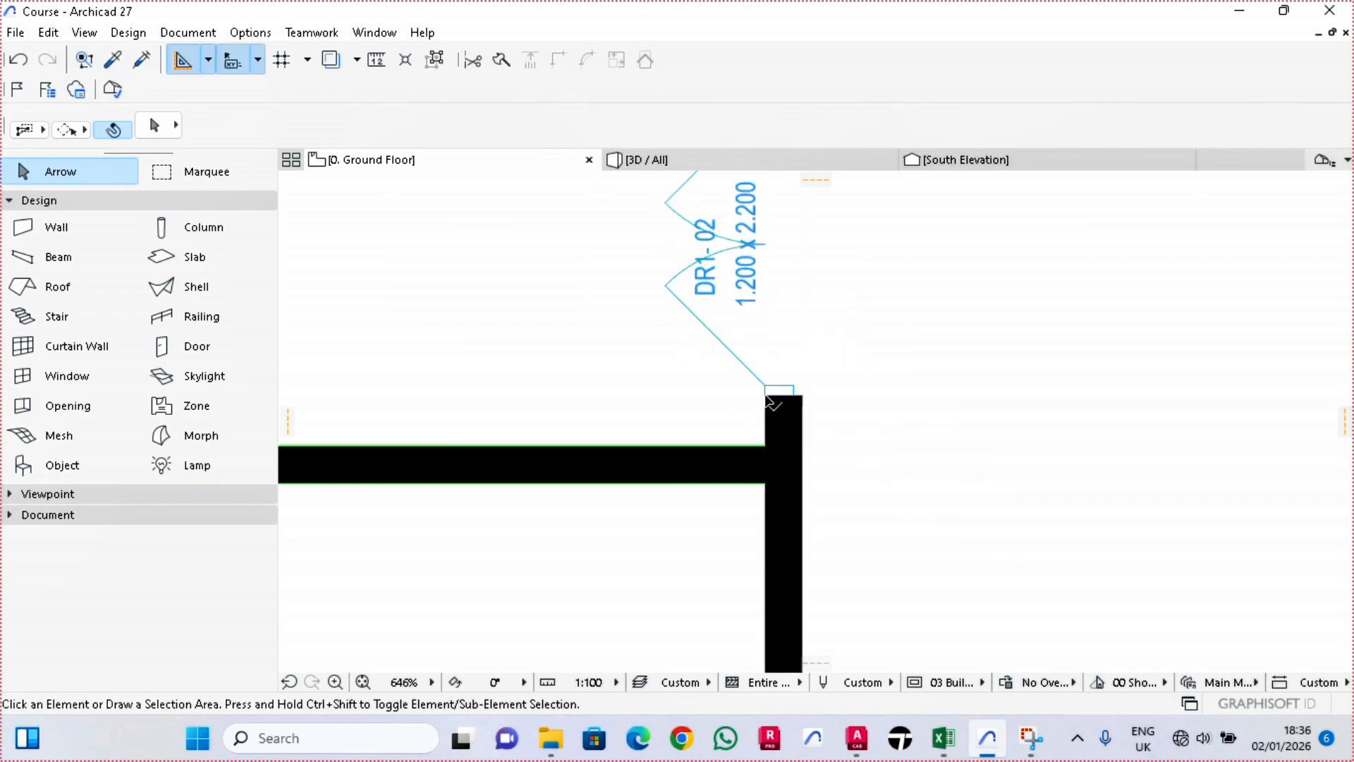
Step: Select Door 27 from the Hinged Doors 27 library as the default door type
scroll(726, 360, down, 5)
click(210, 351)
double_click(211, 353)
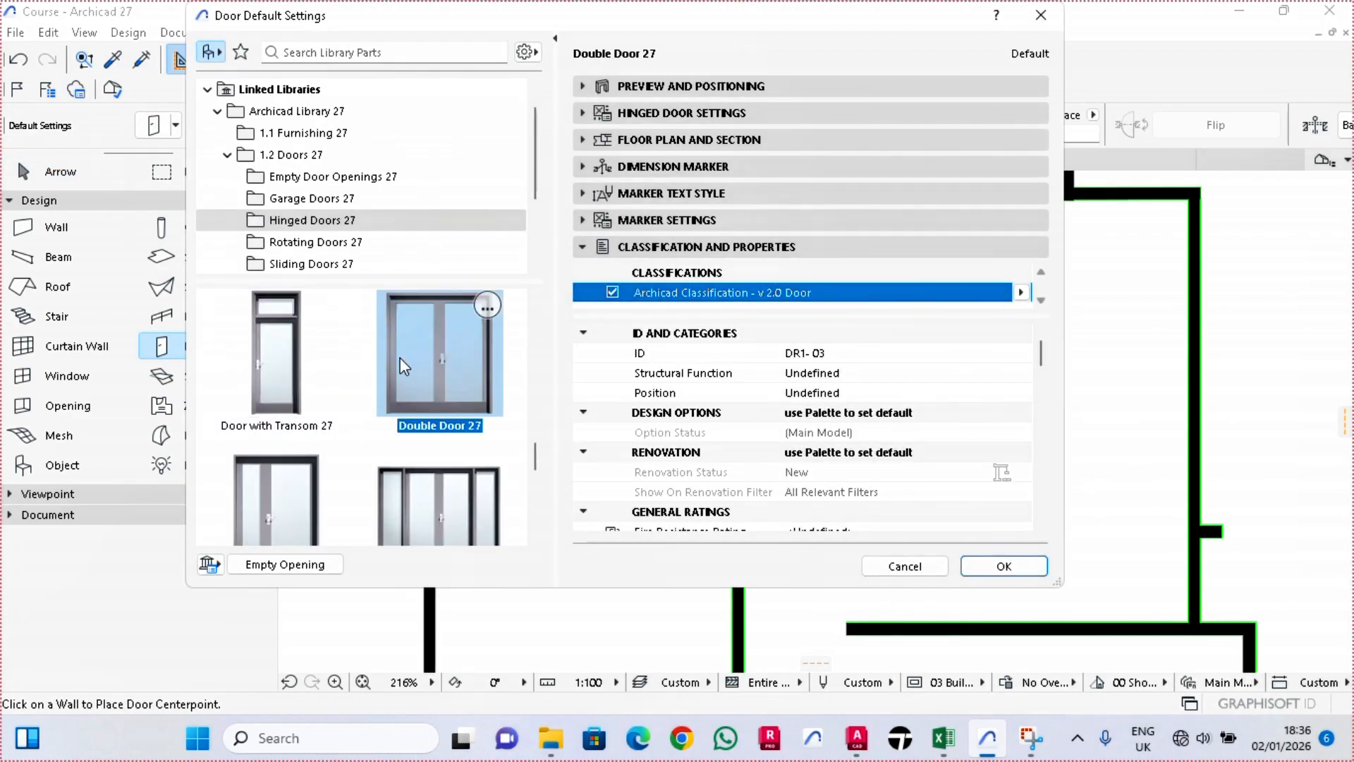
scroll(414, 367, down, 3)
scroll(415, 367, down, 10)
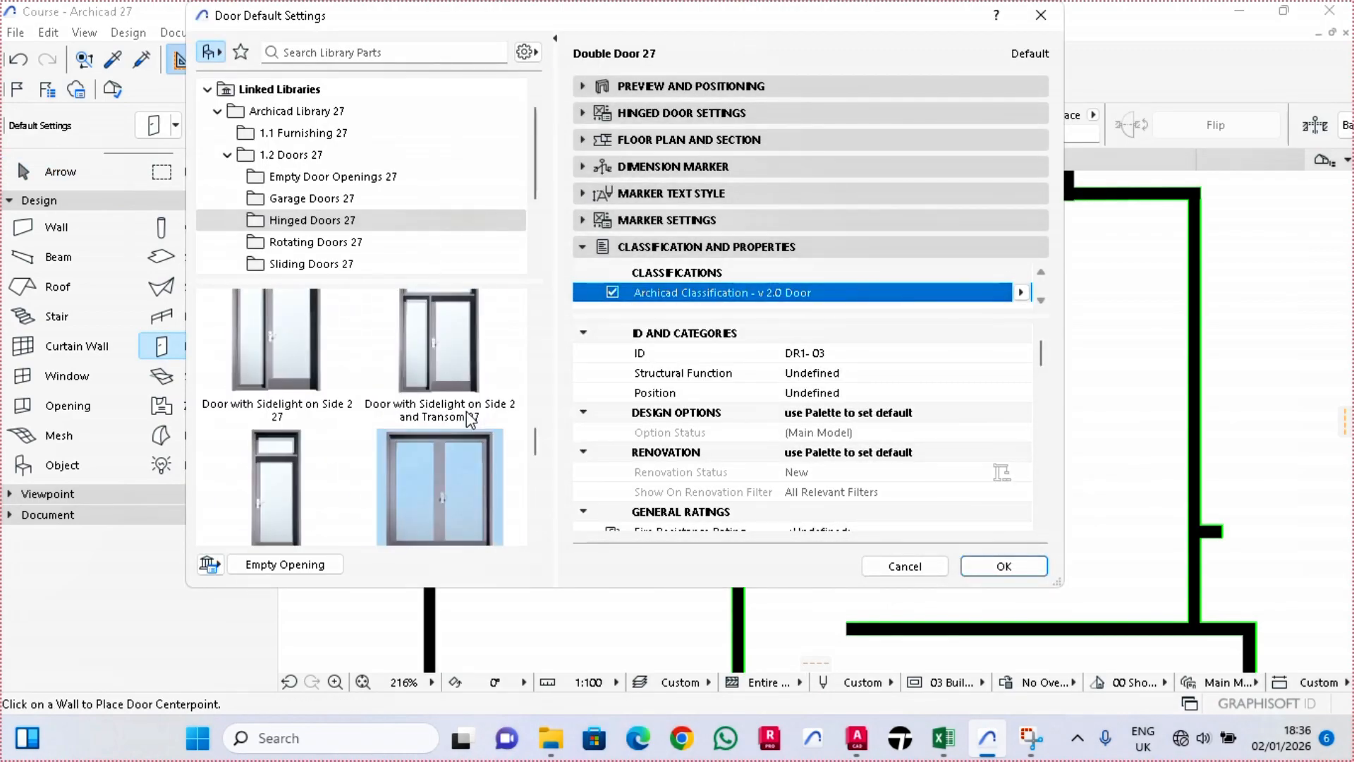
scroll(467, 418, down, 3)
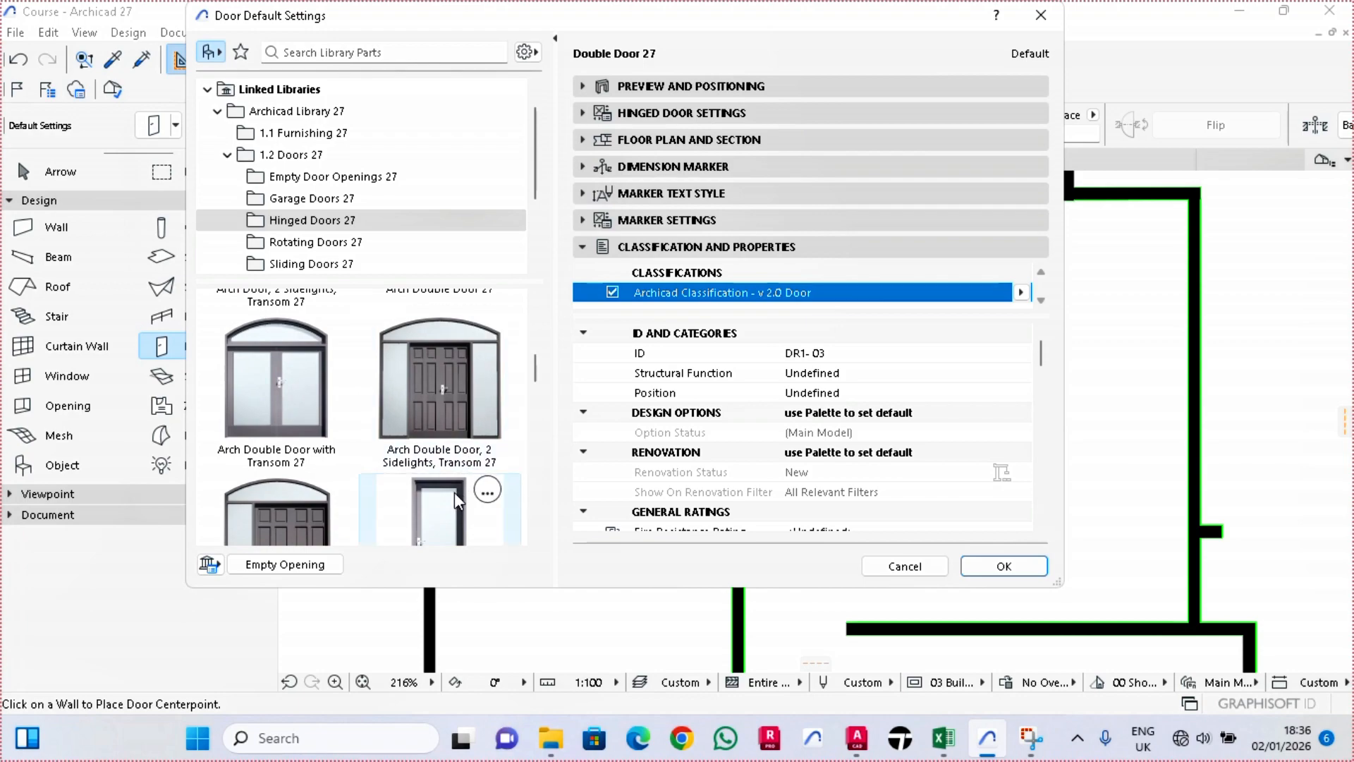
scroll(454, 492, down, 1)
click(468, 475)
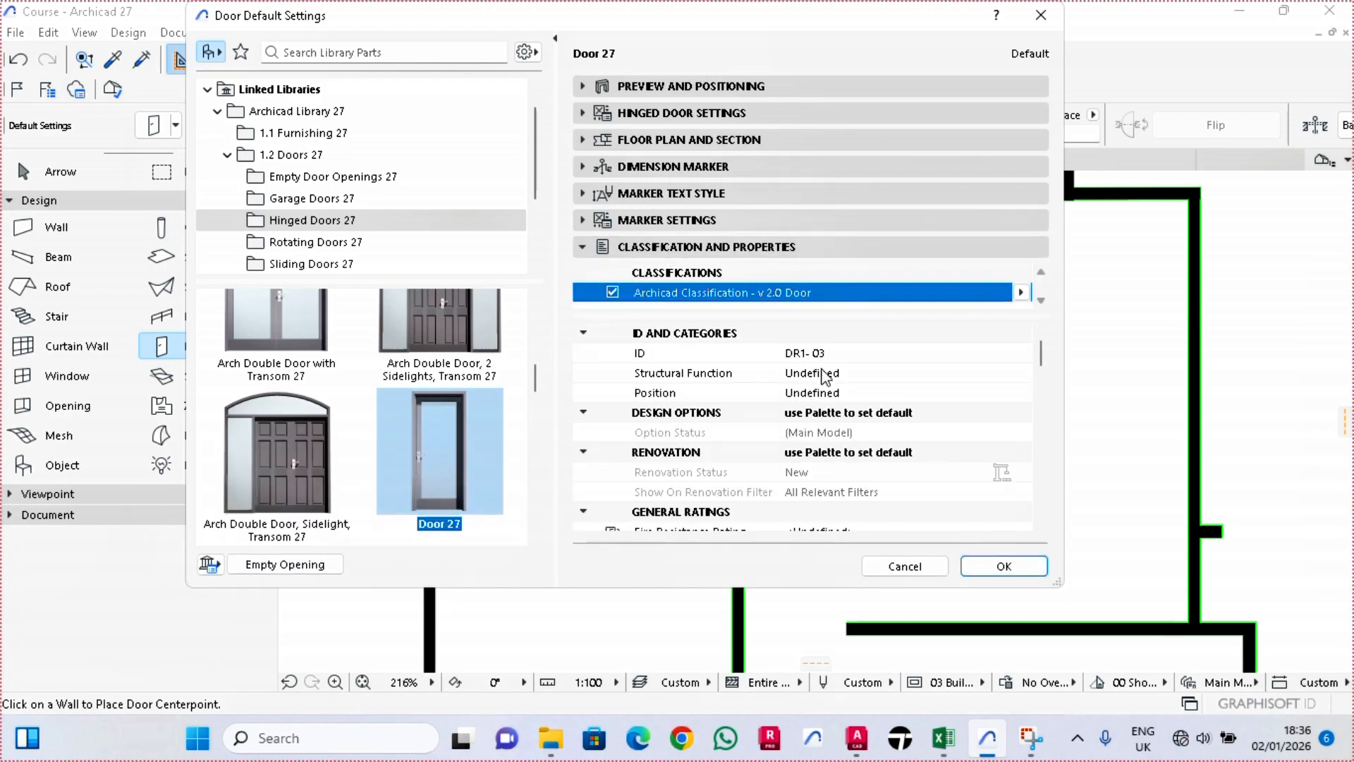
Step: Set the default door's ID to DR2- 01 and accept the settings
click(806, 353)
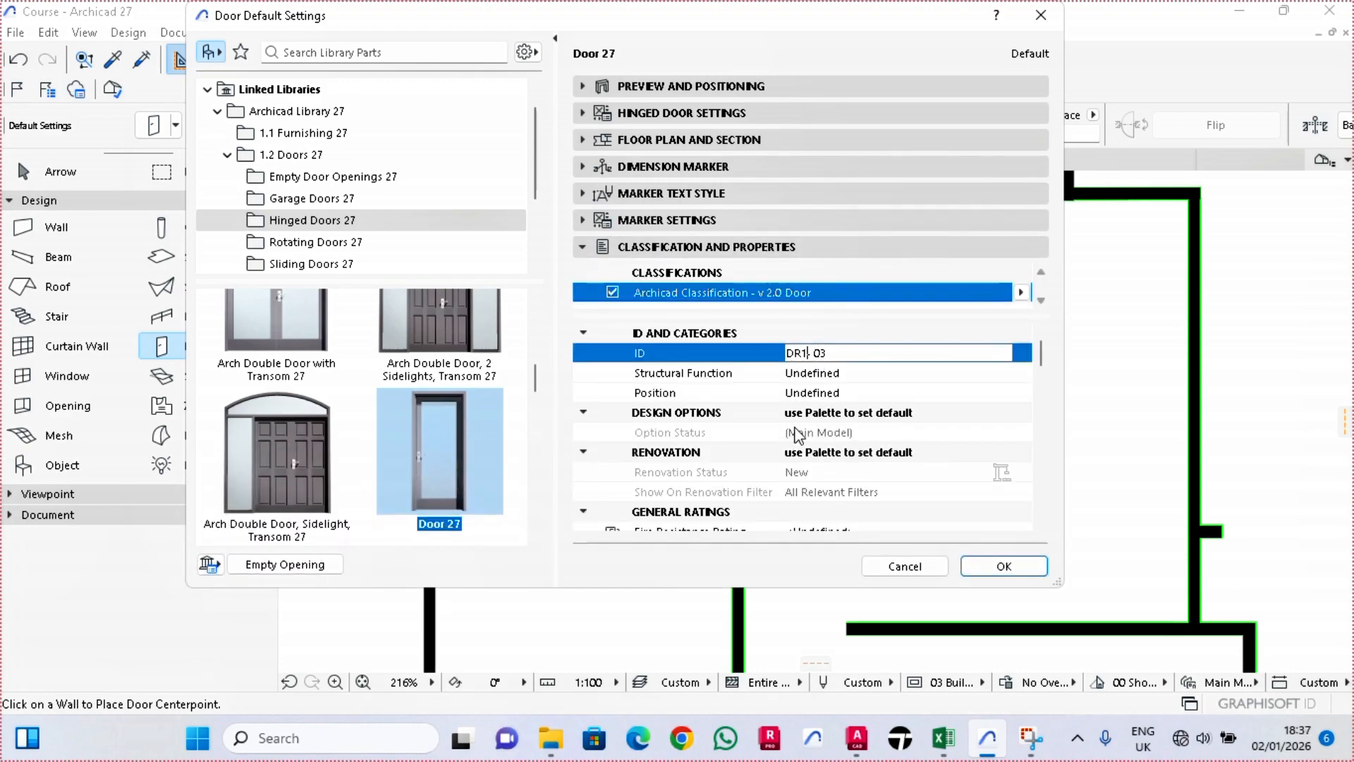
text(2)
click(837, 352)
key(BackSpace)
text(1)
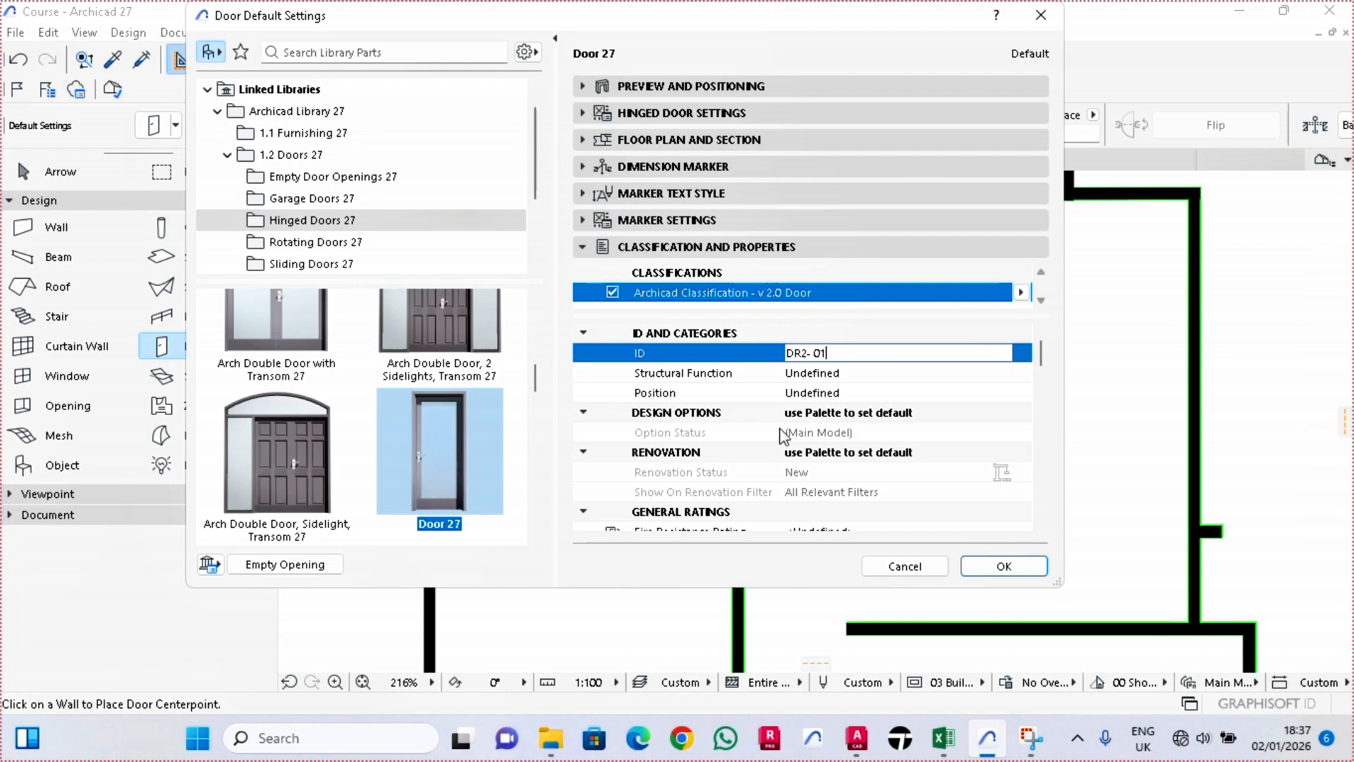
click(1013, 565)
Step: Place a Door 27 at the upper end of the right-hand room's corridor wall, swinging into the room
scroll(723, 309, up, 2)
scroll(723, 309, down, 1)
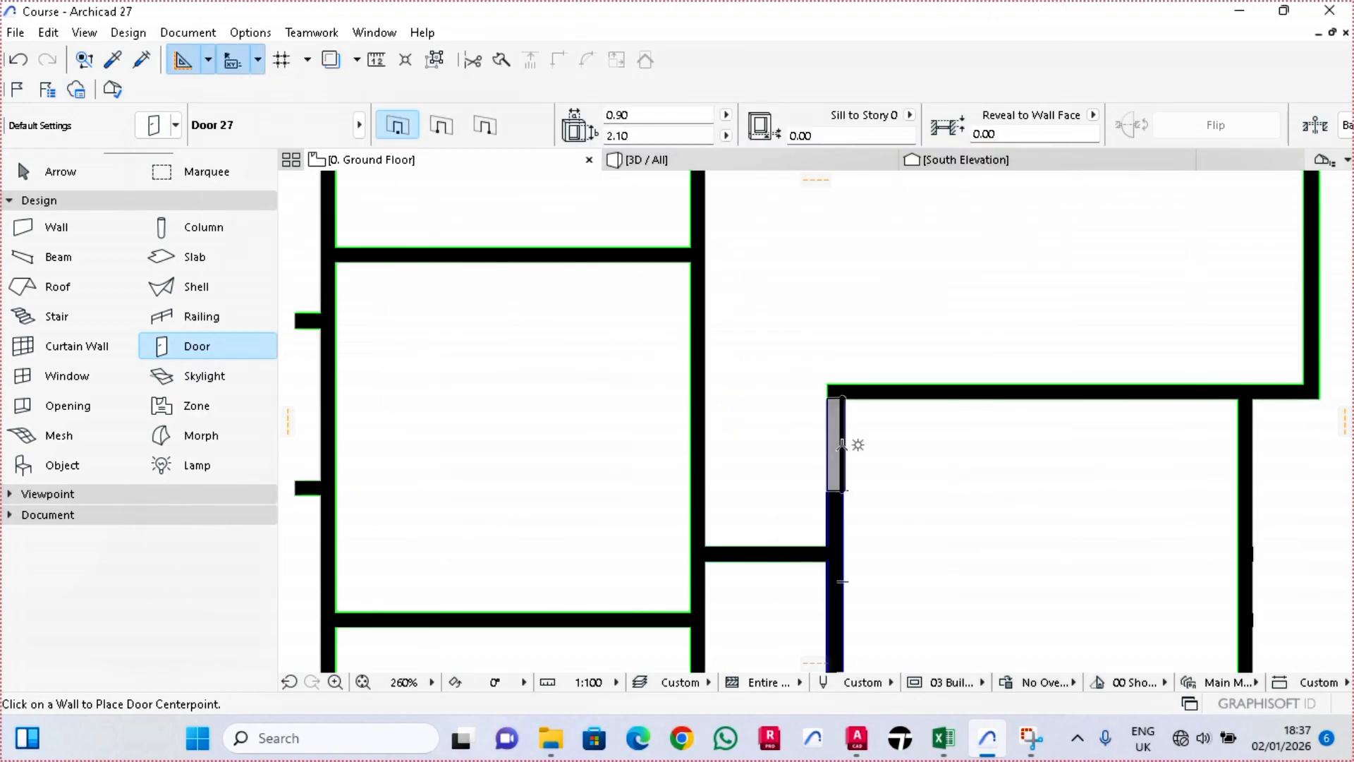
click(856, 444)
click(898, 357)
Step: Place another Door 27 in the left-hand room's corridor wall just below the horizontal partition, swinging into the room
scroll(850, 441, down, 2)
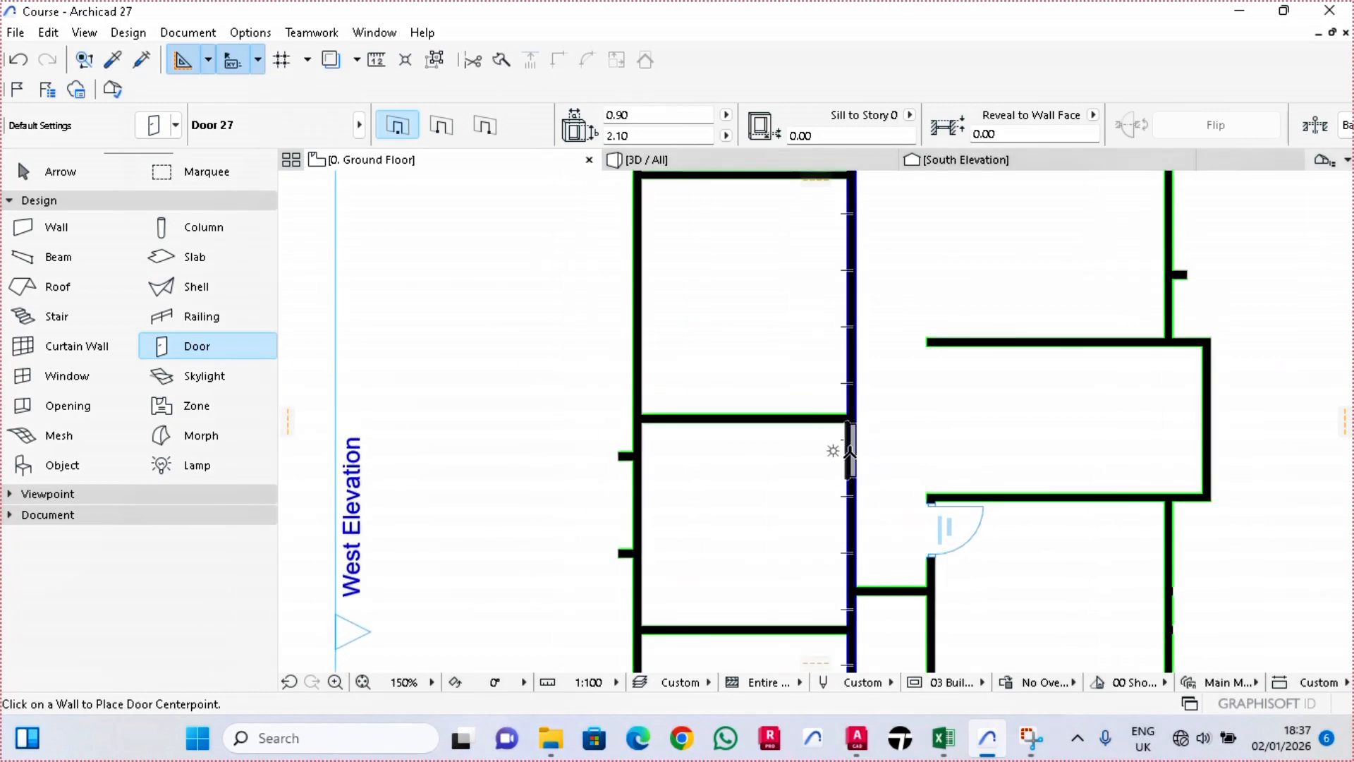
click(850, 452)
click(798, 371)
Step: Set the default Door 27's ID to DR3- 01 and accept the settings
scroll(837, 514, up, 4)
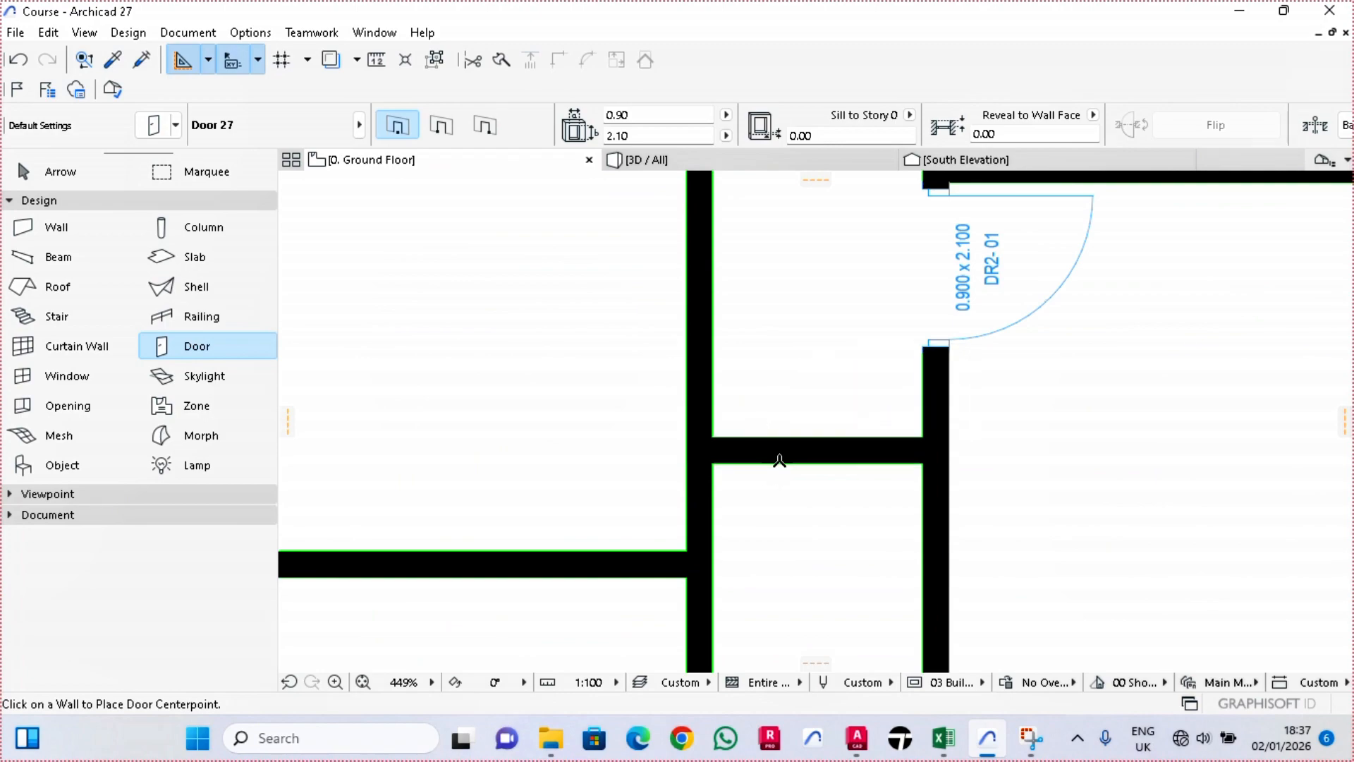
scroll(776, 457, down, 3)
double_click(198, 349)
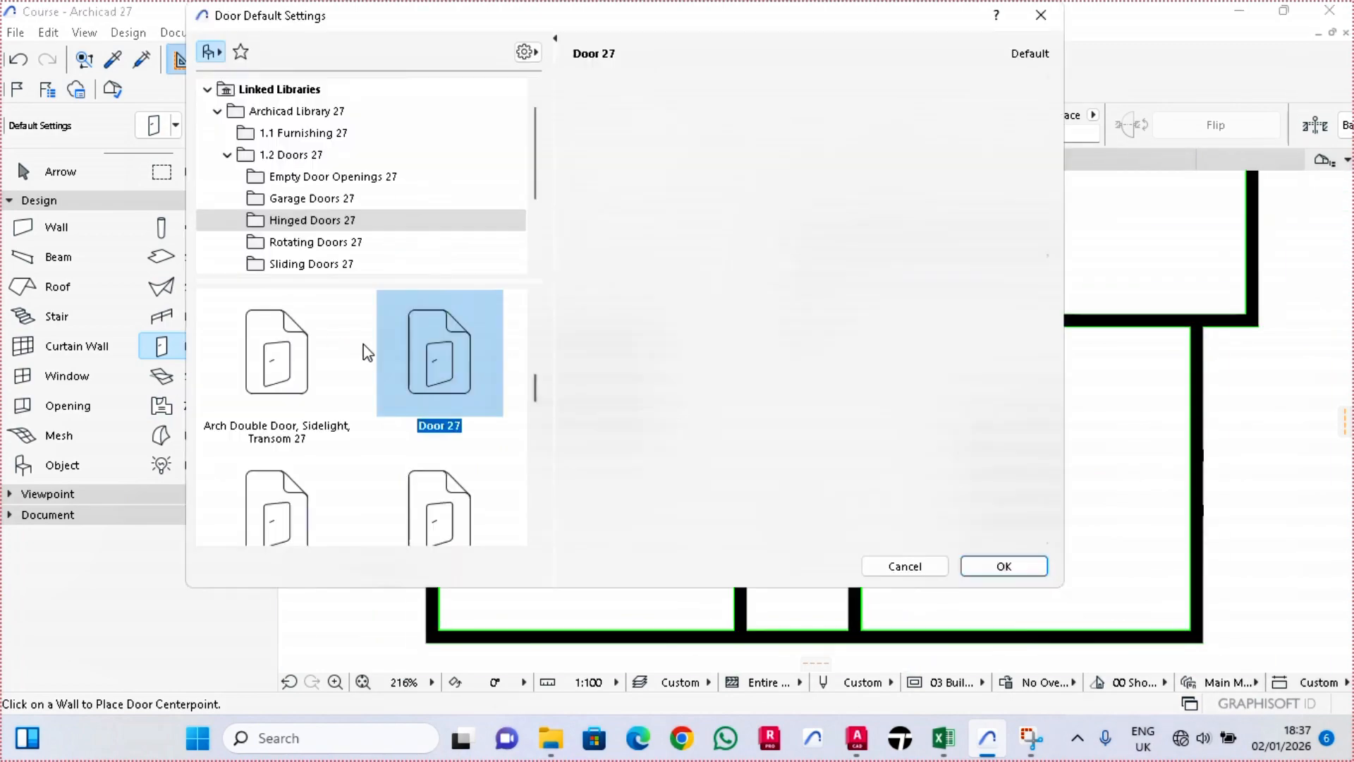
click(806, 353)
click(806, 355)
key(BackSpace)
text(3- 01)
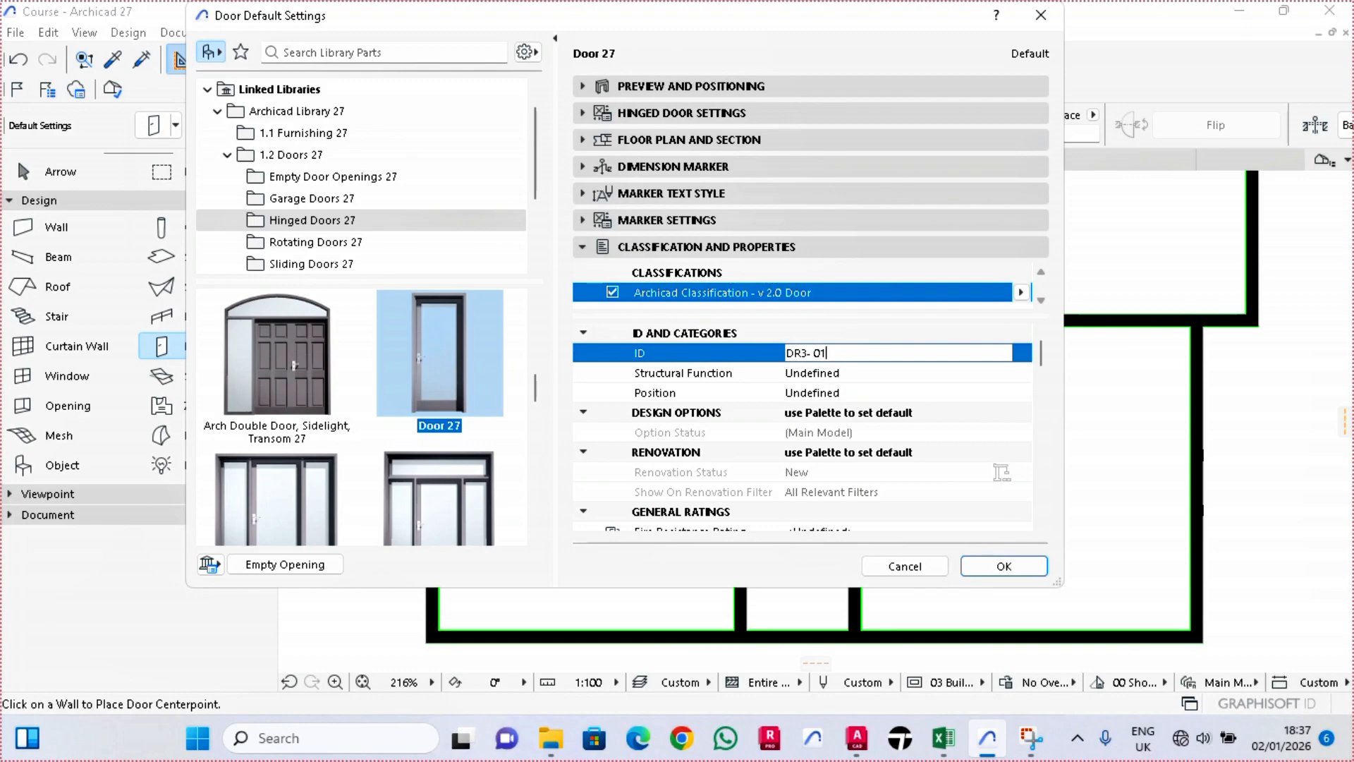
click(1004, 566)
Step: Set the default door width to 0.80 and place the door in the short wall across the corridor, swinging downward
scroll(765, 469, up, 2)
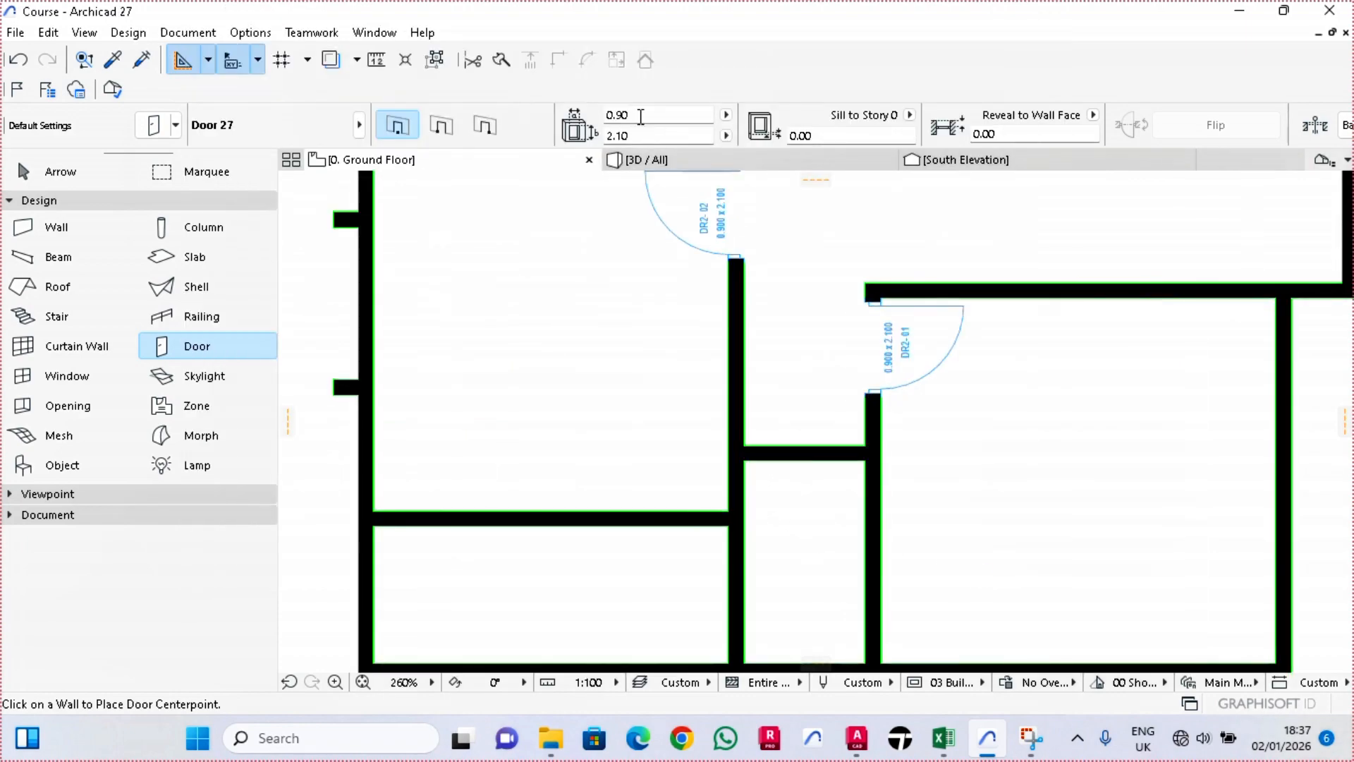
click(640, 116)
text(0.8)
scroll(775, 487, up, 2)
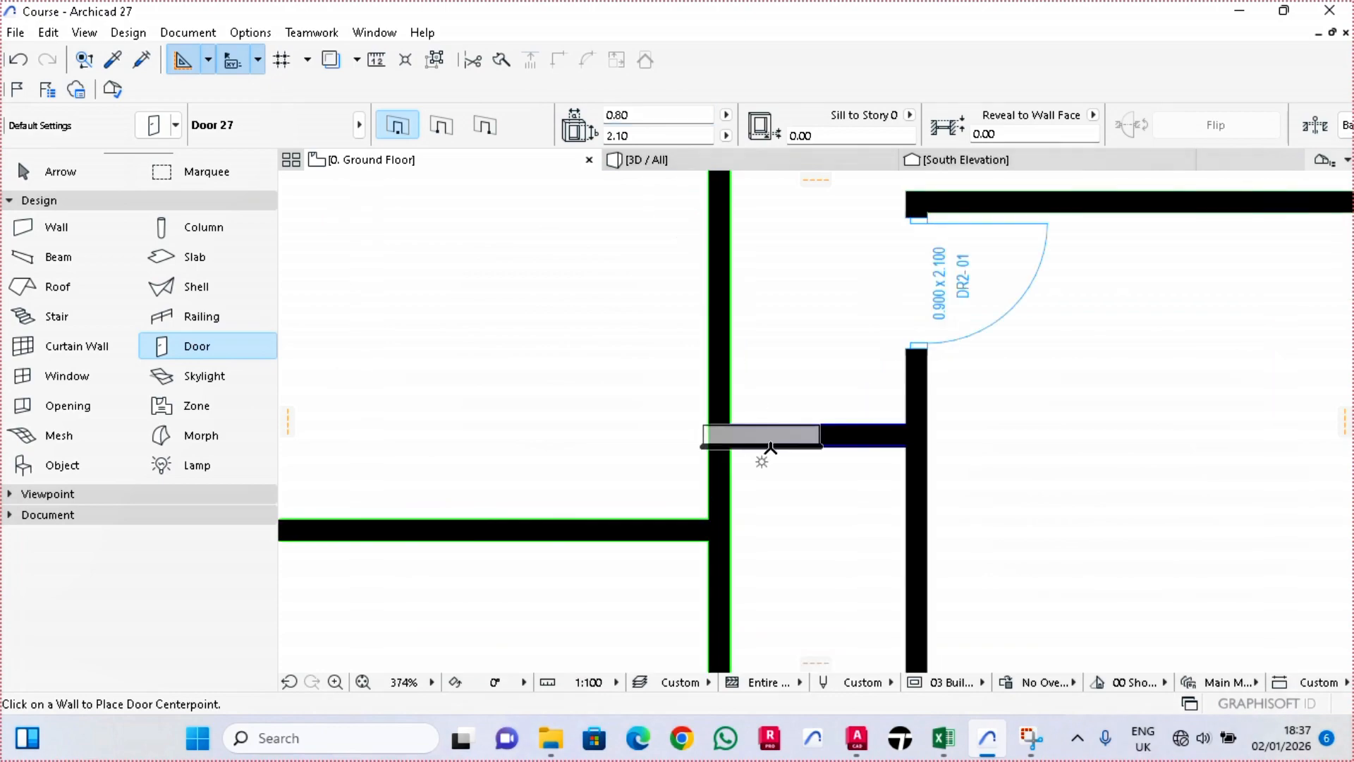
click(790, 453)
click(790, 461)
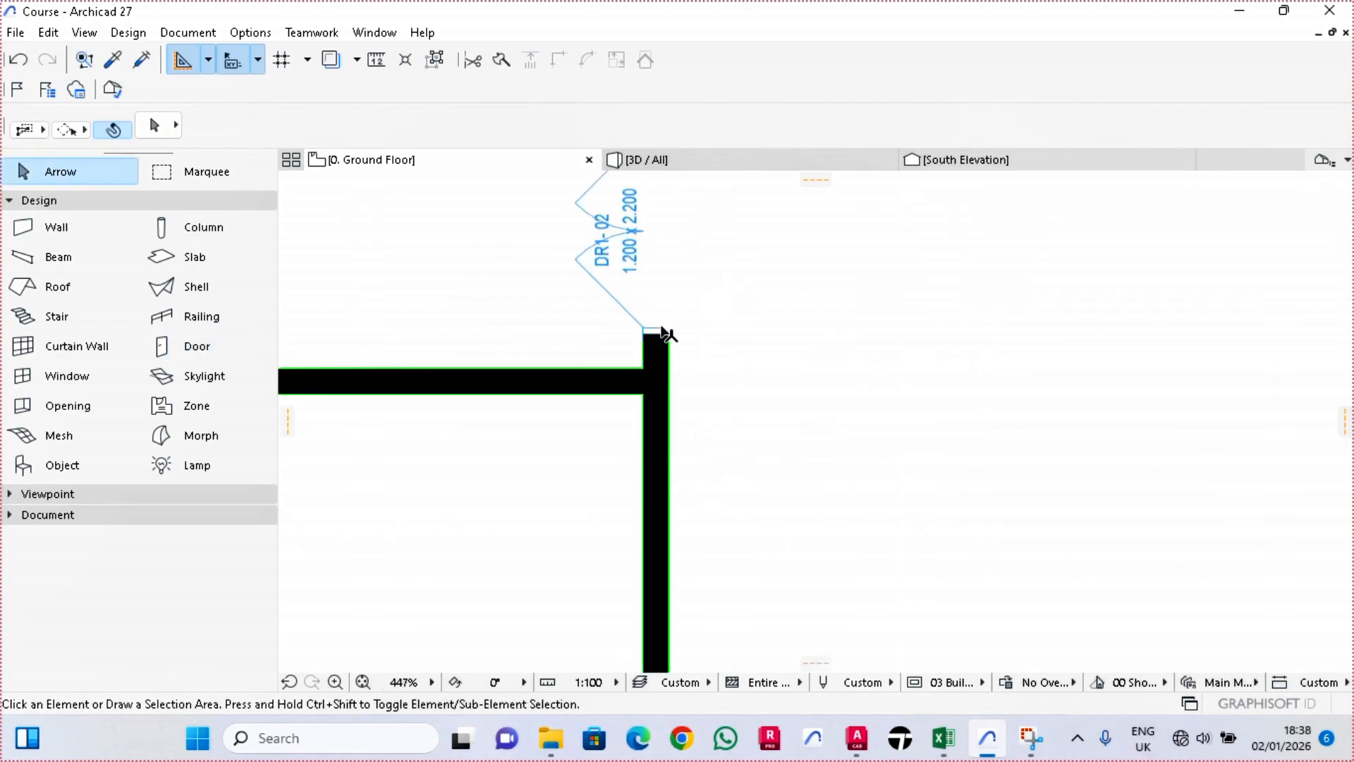
Step: Move door DR2- 01 up its wall so its upper jamb sits flush with the adjoining horizontal wall's lower face
scroll(665, 332, down, 8)
scroll(718, 575, up, 1)
scroll(718, 575, up, 15)
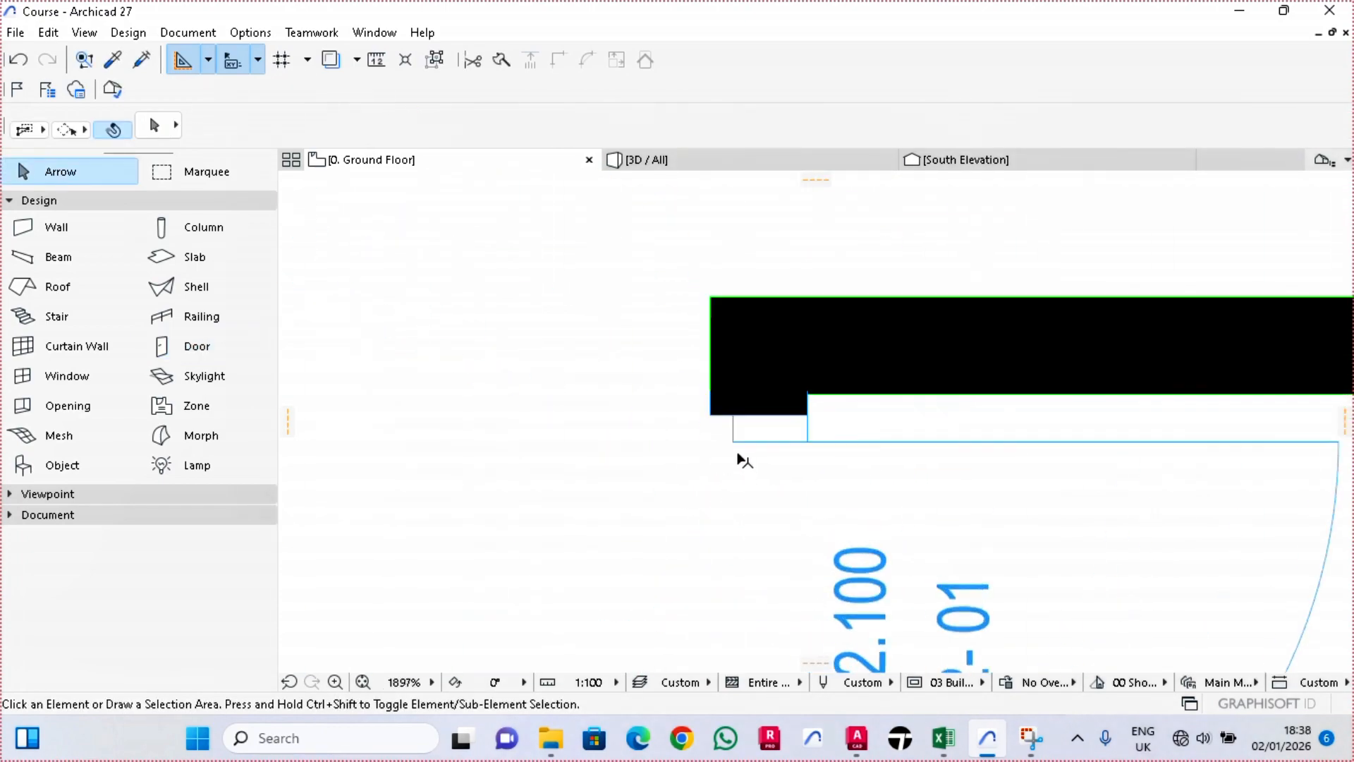
click(786, 433)
click(820, 408)
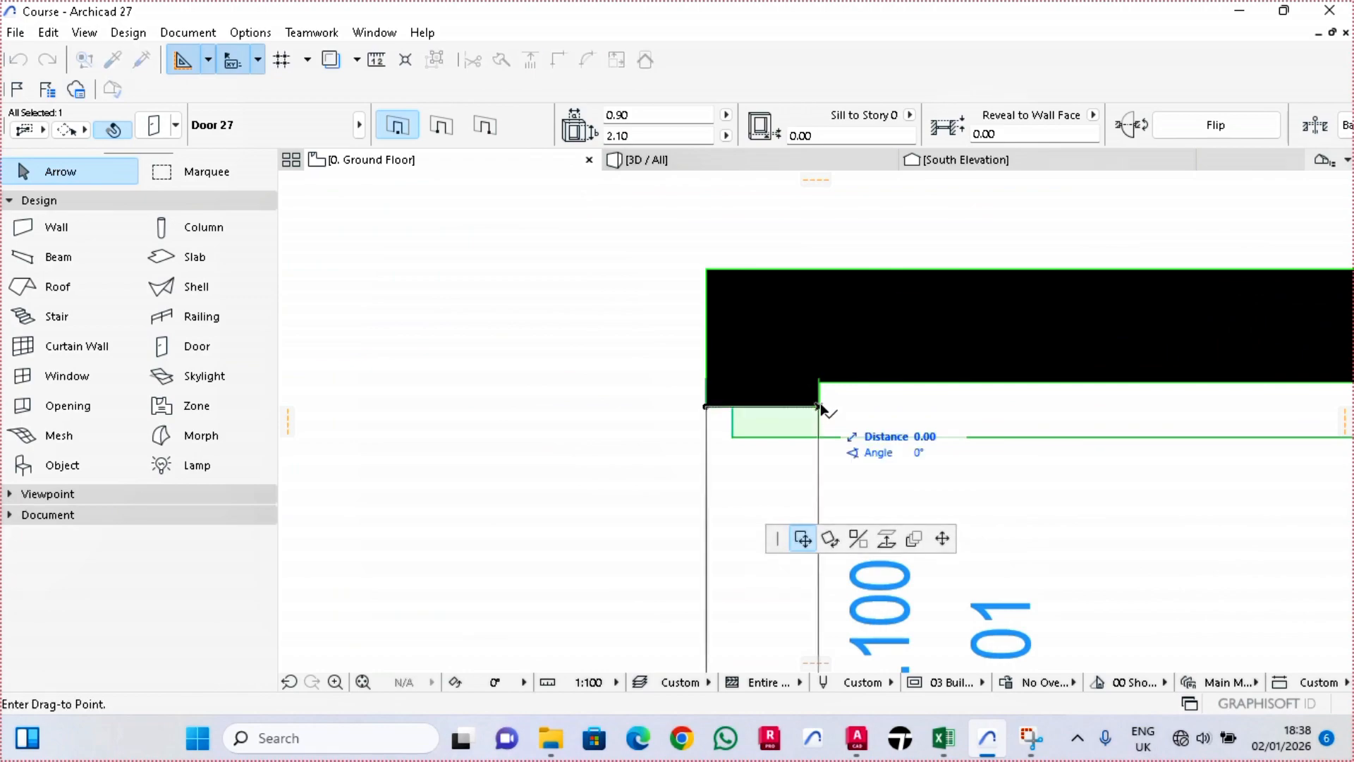
Step: Move door DR3- 01 along the short corridor wall so its jamb meets the face of the left-hand wall
scroll(818, 409, down, 9)
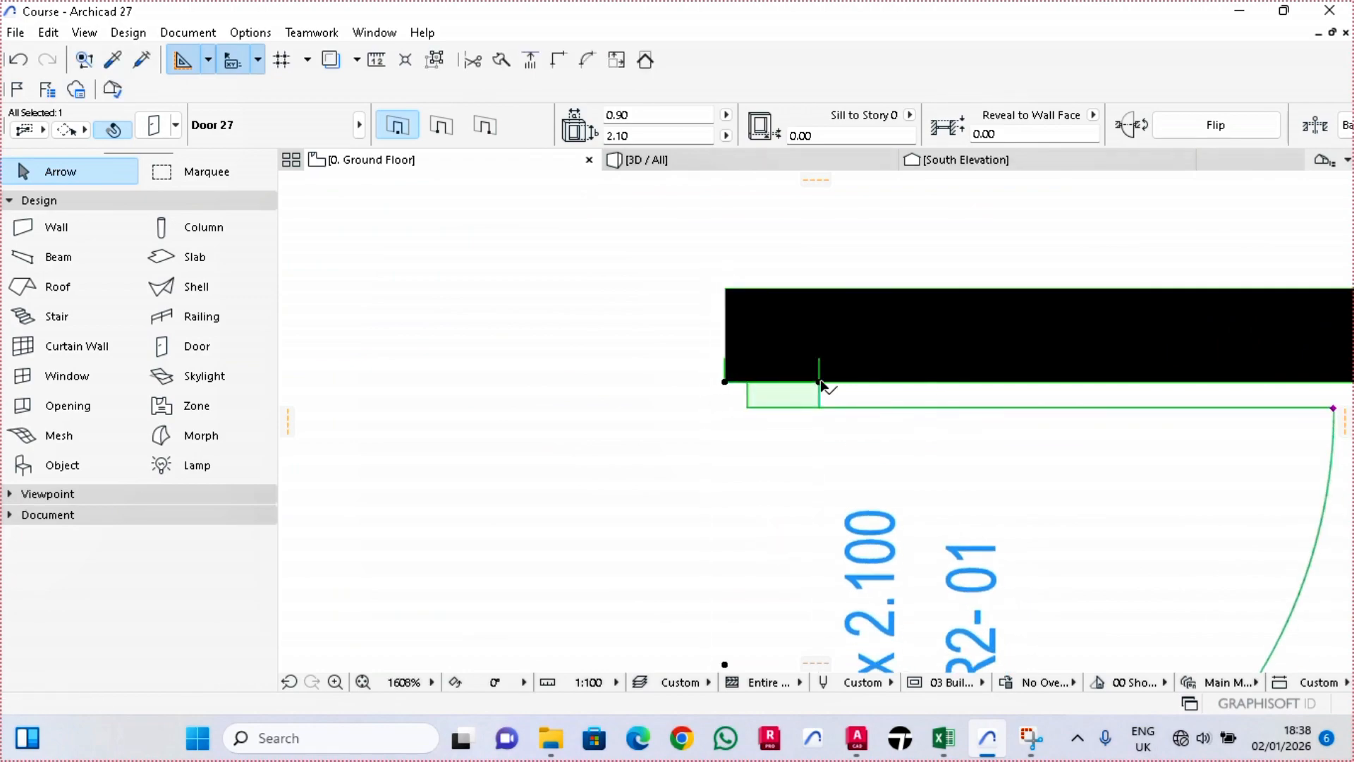
scroll(691, 437, up, 5)
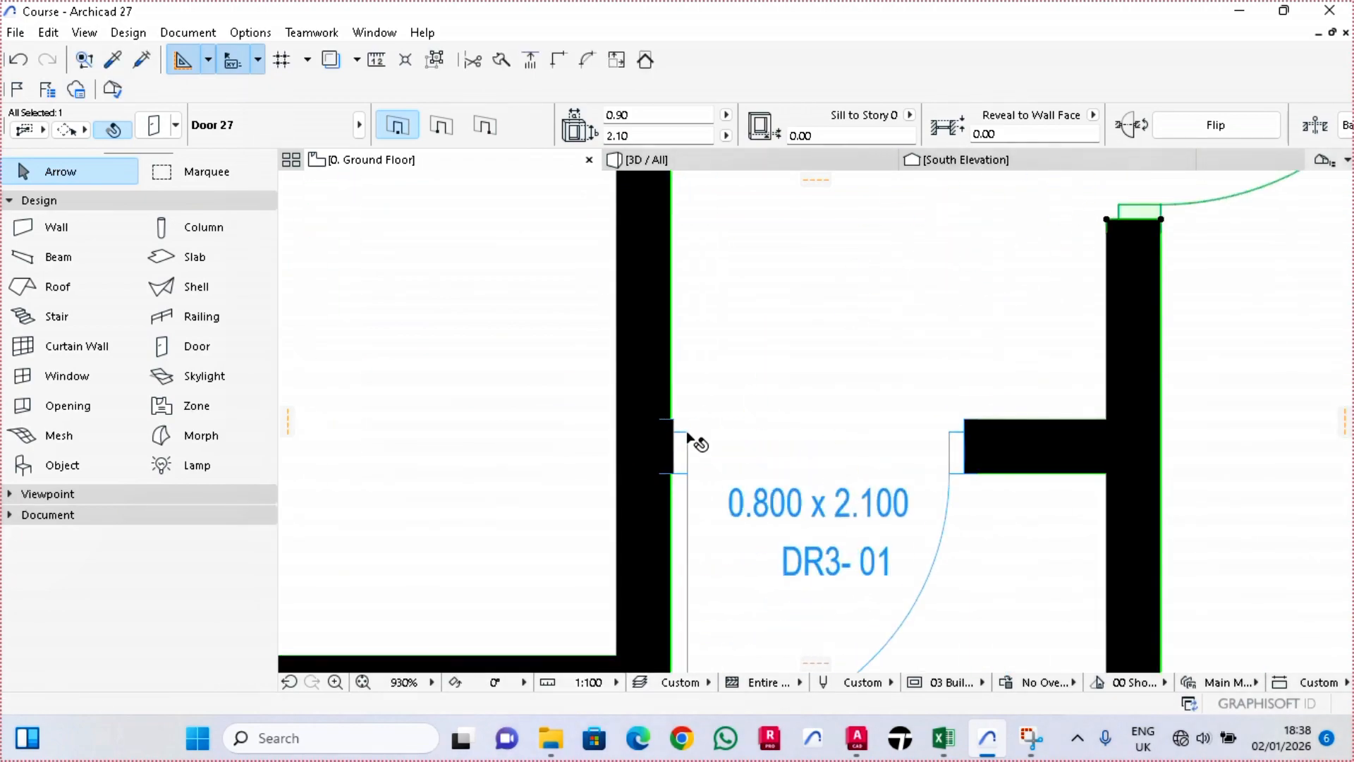
click(695, 442)
scroll(675, 426, up, 3)
scroll(670, 421, up, 2)
click(687, 421)
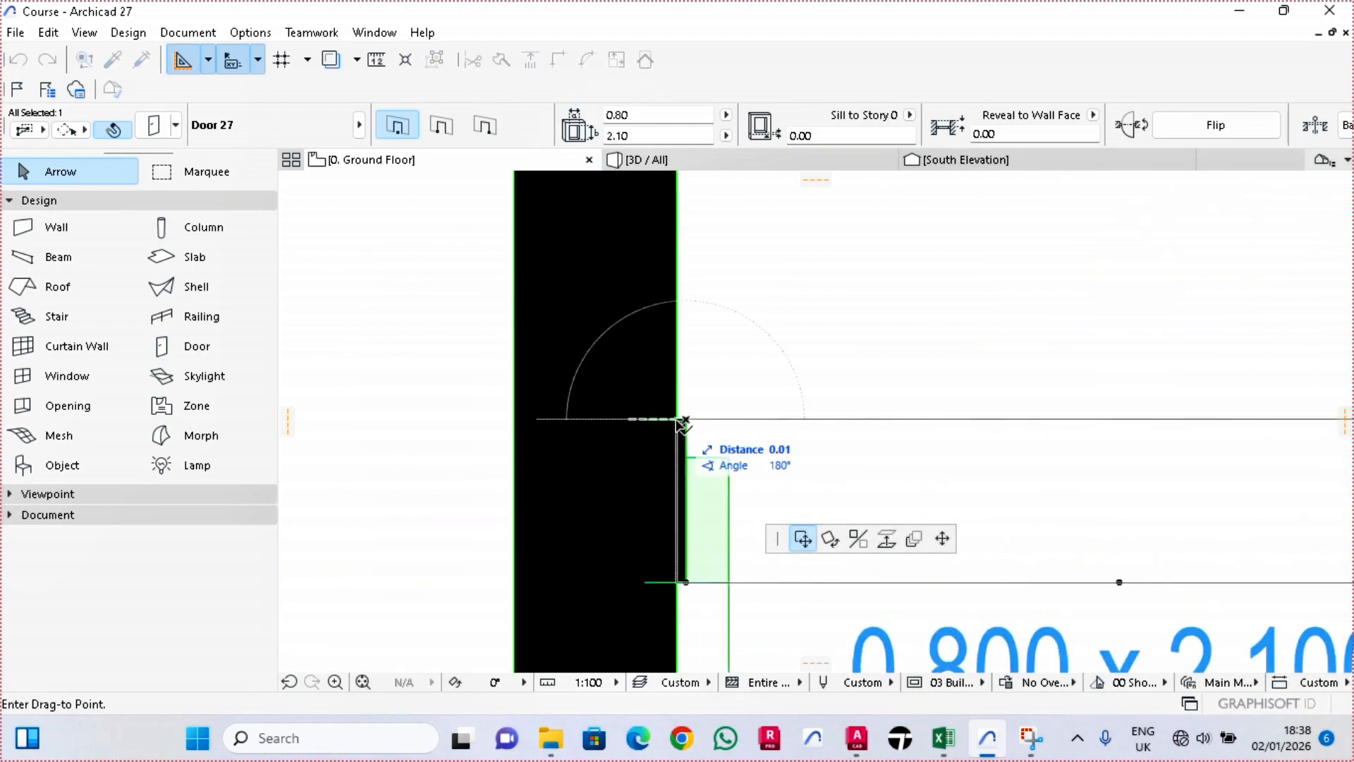
click(677, 421)
Step: Move door DR2- 02 up its wall so its upper jamb is flush with the partition's lower face
scroll(762, 422, down, 3)
scroll(765, 423, down, 5)
middle_drag(765, 275, 763, 635)
middle_drag(762, 247, 731, 603)
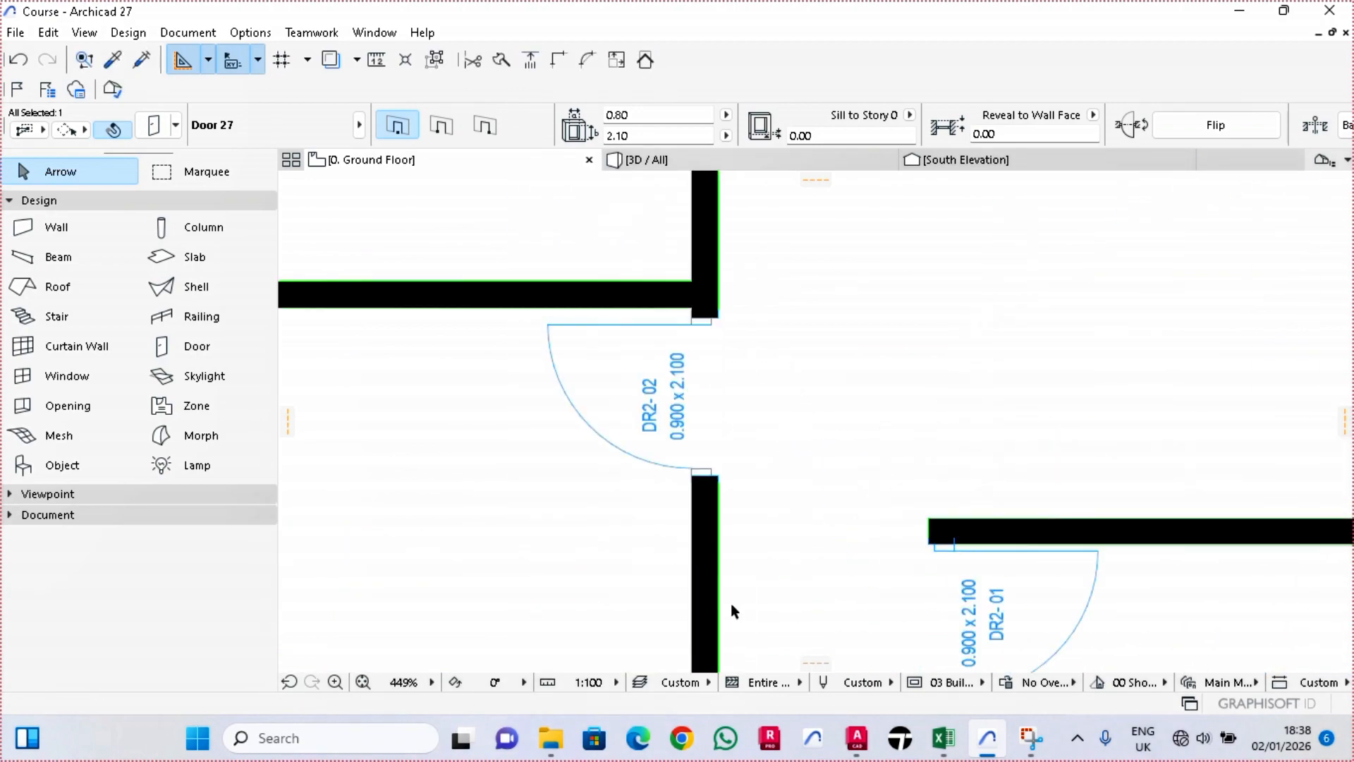
middle_drag(709, 321, 774, 495)
scroll(774, 495, up, 4)
click(785, 505)
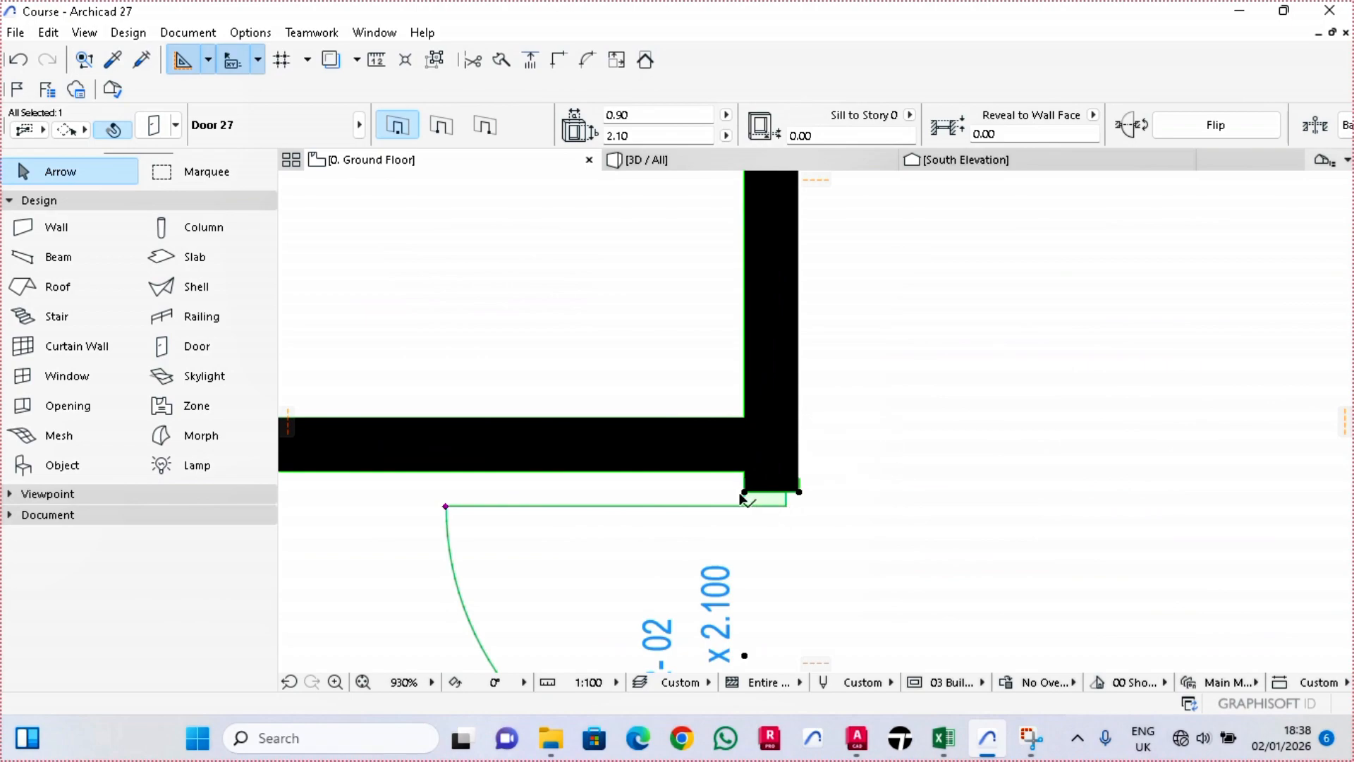
click(744, 493)
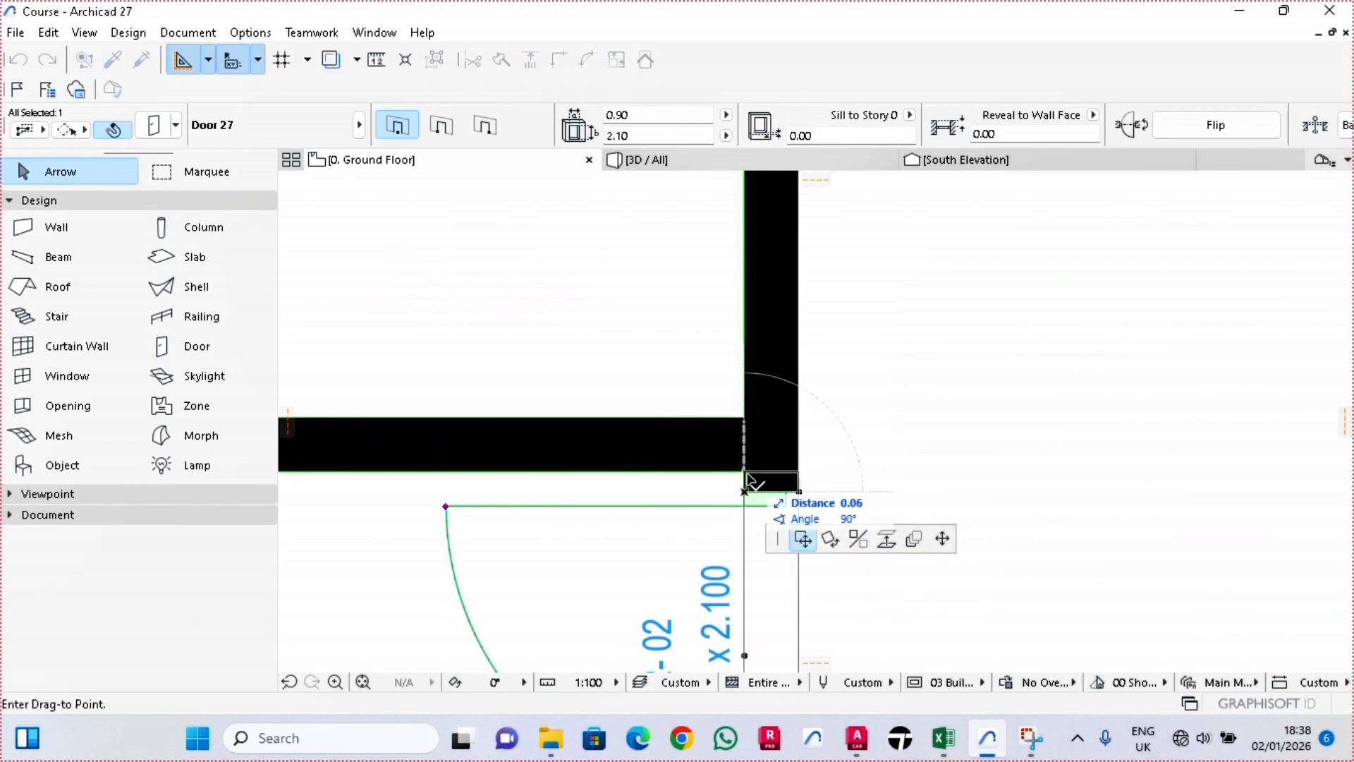
click(745, 472)
key(Escape)
Step: Open the selection settings of double door DR1- 02 and remove the last character of its ID
scroll(746, 474, down, 7)
scroll(755, 346, up, 3)
middle_drag(756, 312, 727, 427)
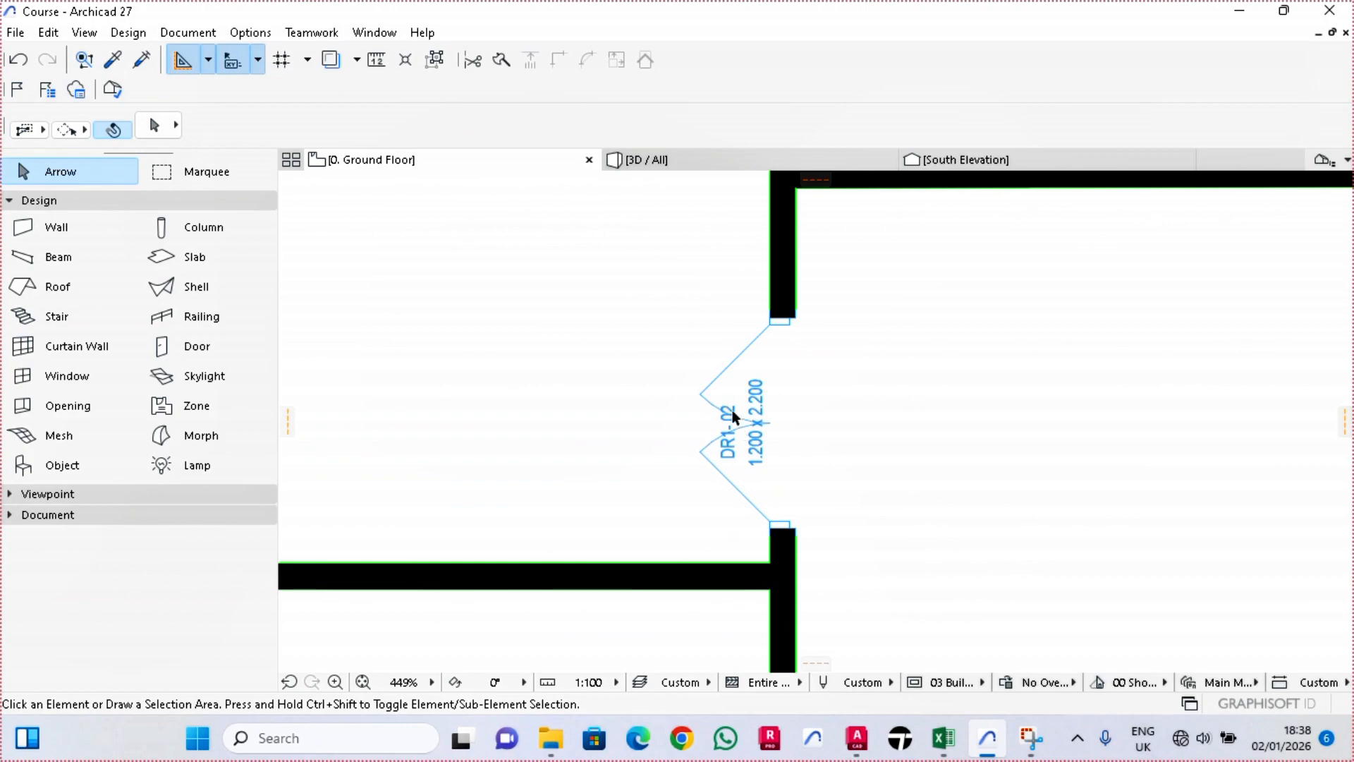
scroll(733, 416, up, 4)
click(795, 322)
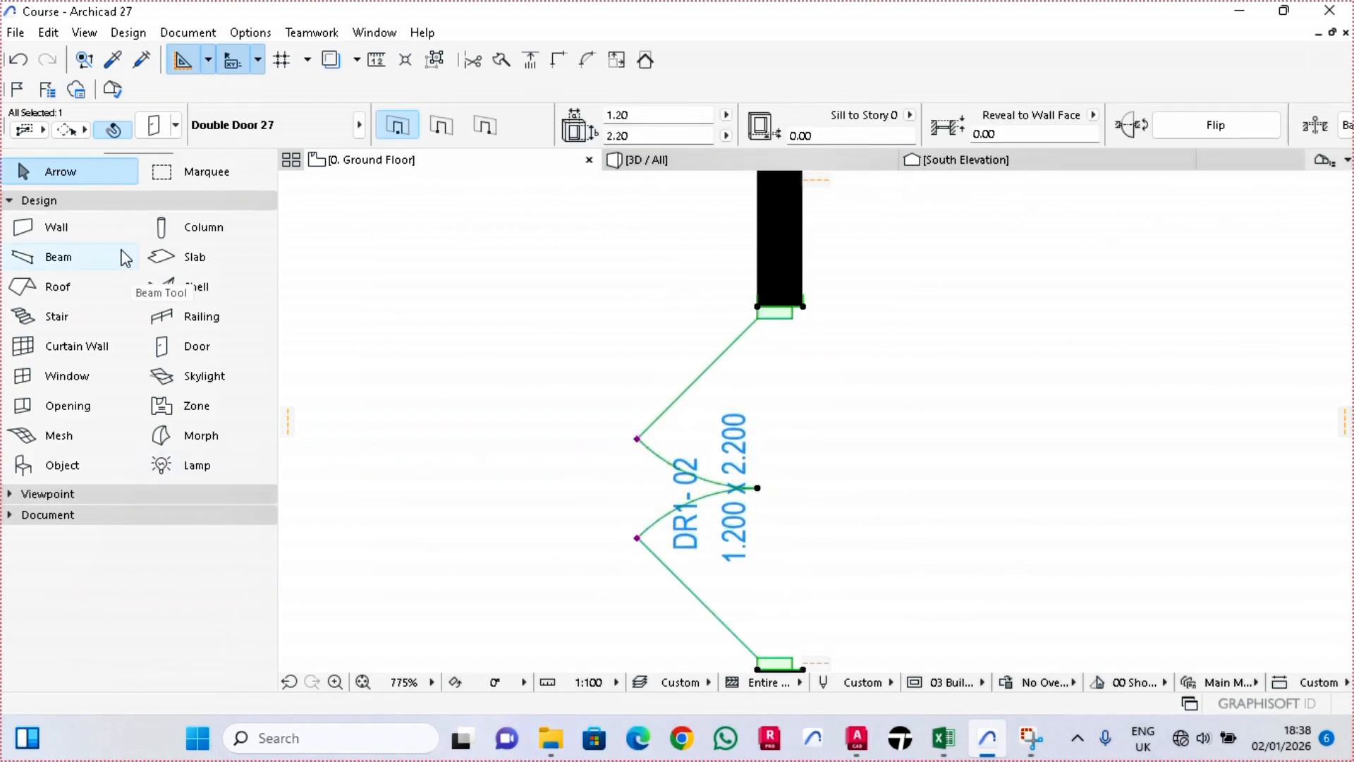
click(196, 349)
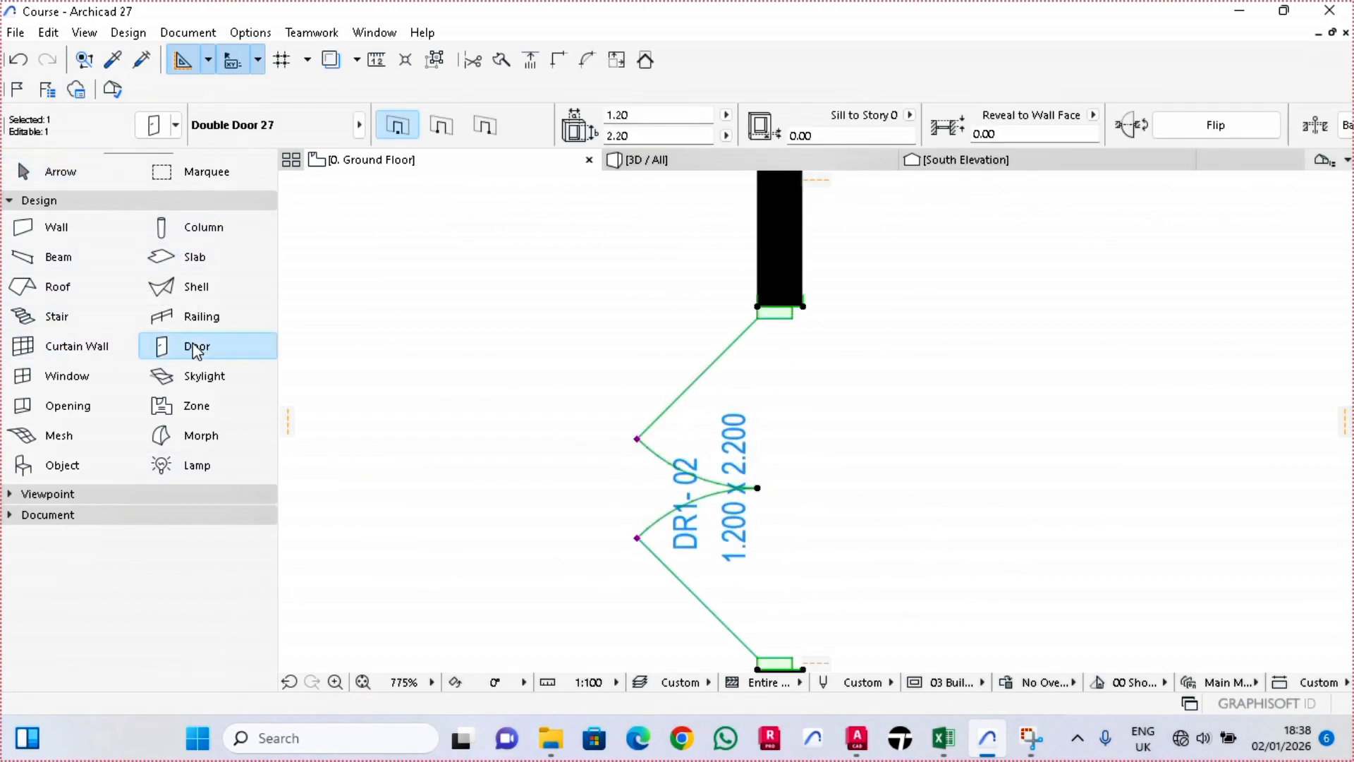
double_click(196, 348)
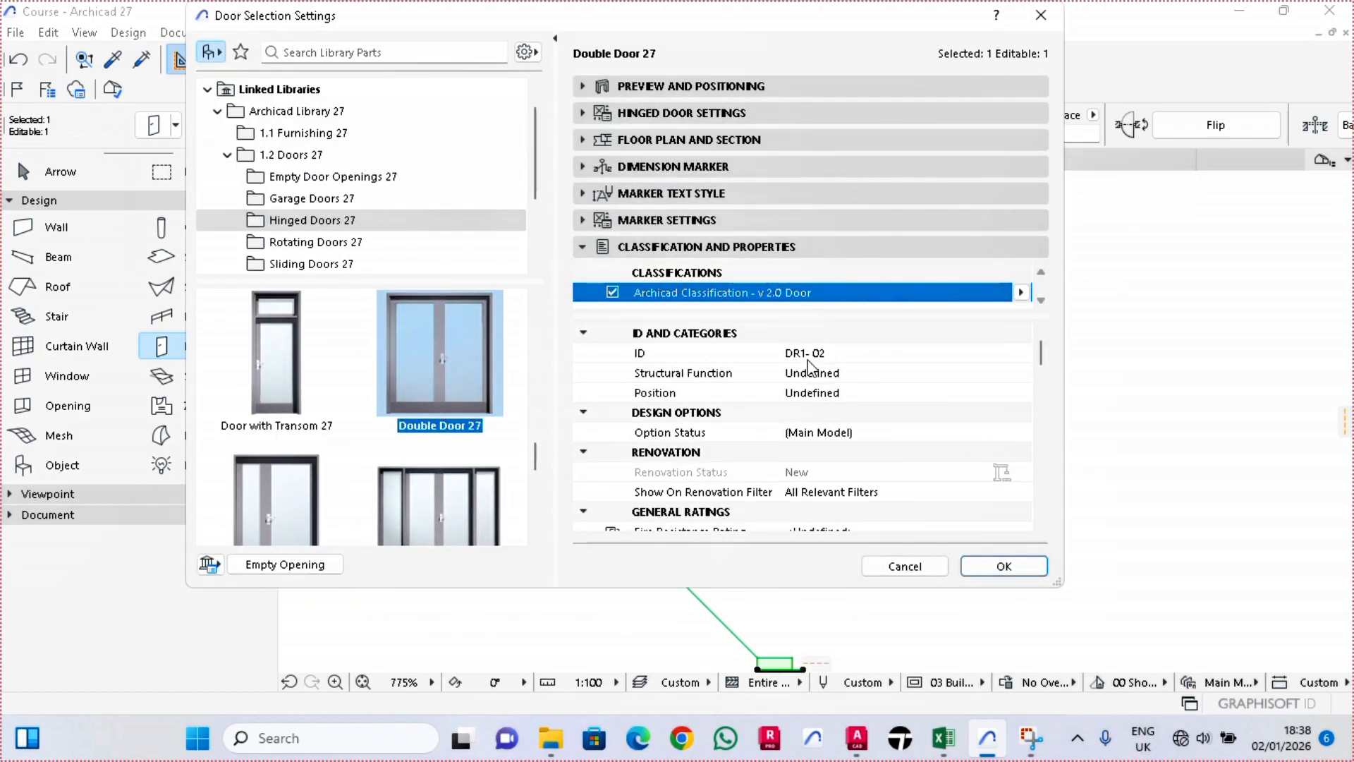
click(835, 353)
key(BackSpace)
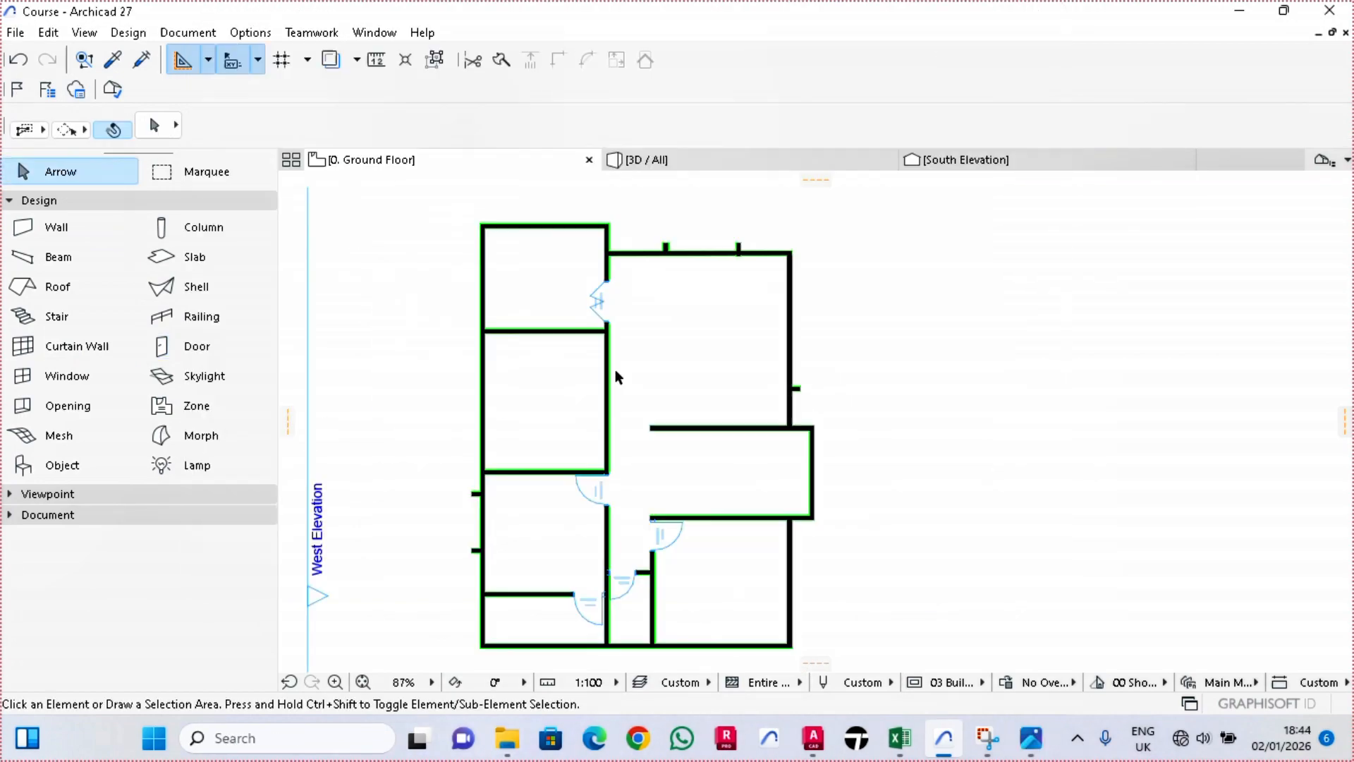
Step: Set the default door type to Rectangular Door Opening 27 from the Empty Door Openings 27 library, with OP- as its ID prefix
scroll(614, 371, up, 2)
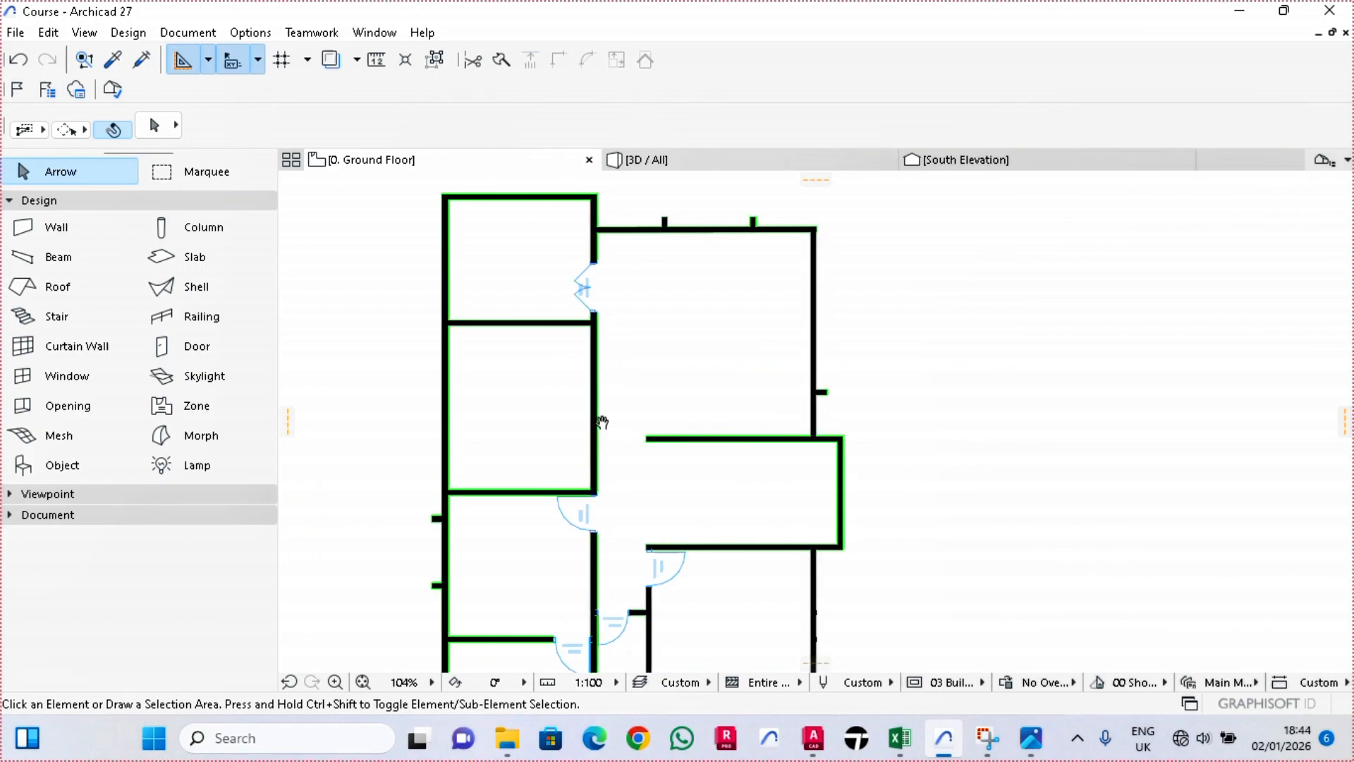
middle_drag(602, 422, 595, 388)
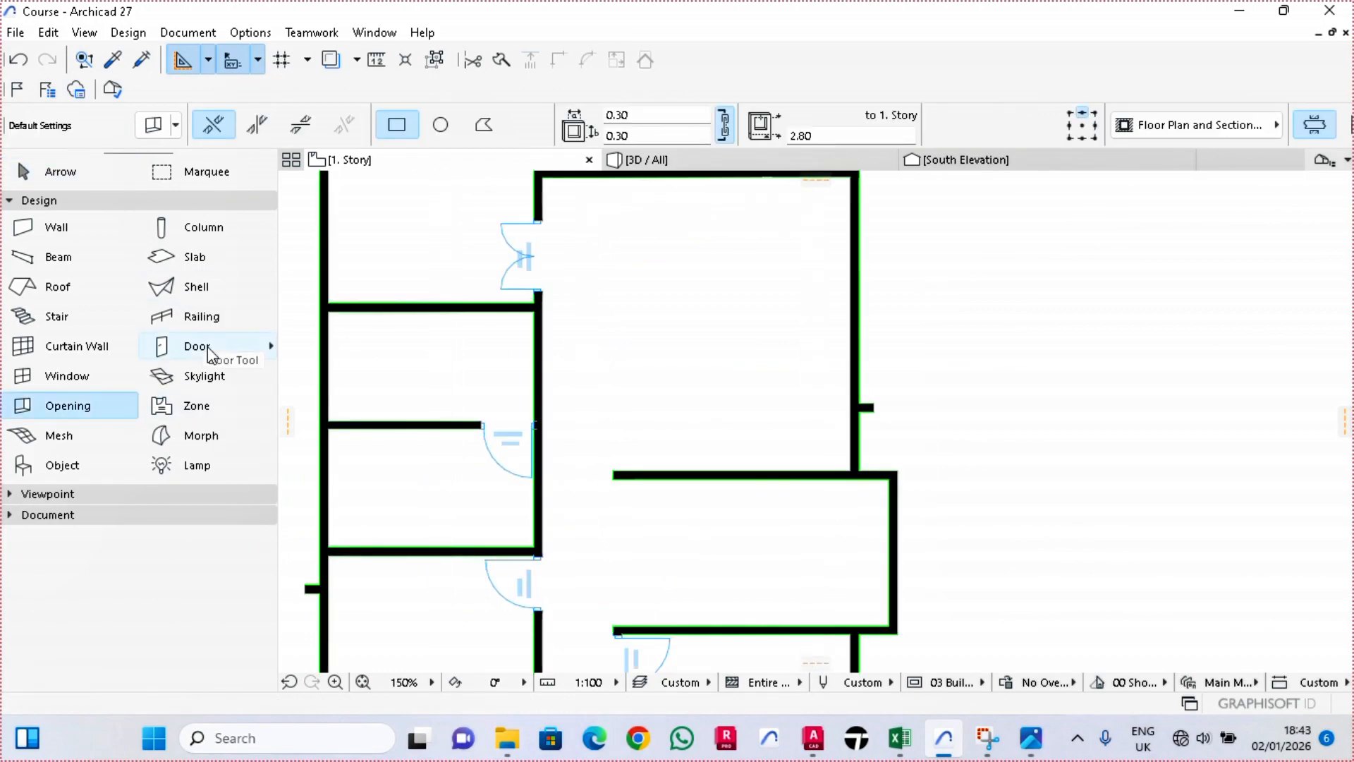
key(ctrl+t)
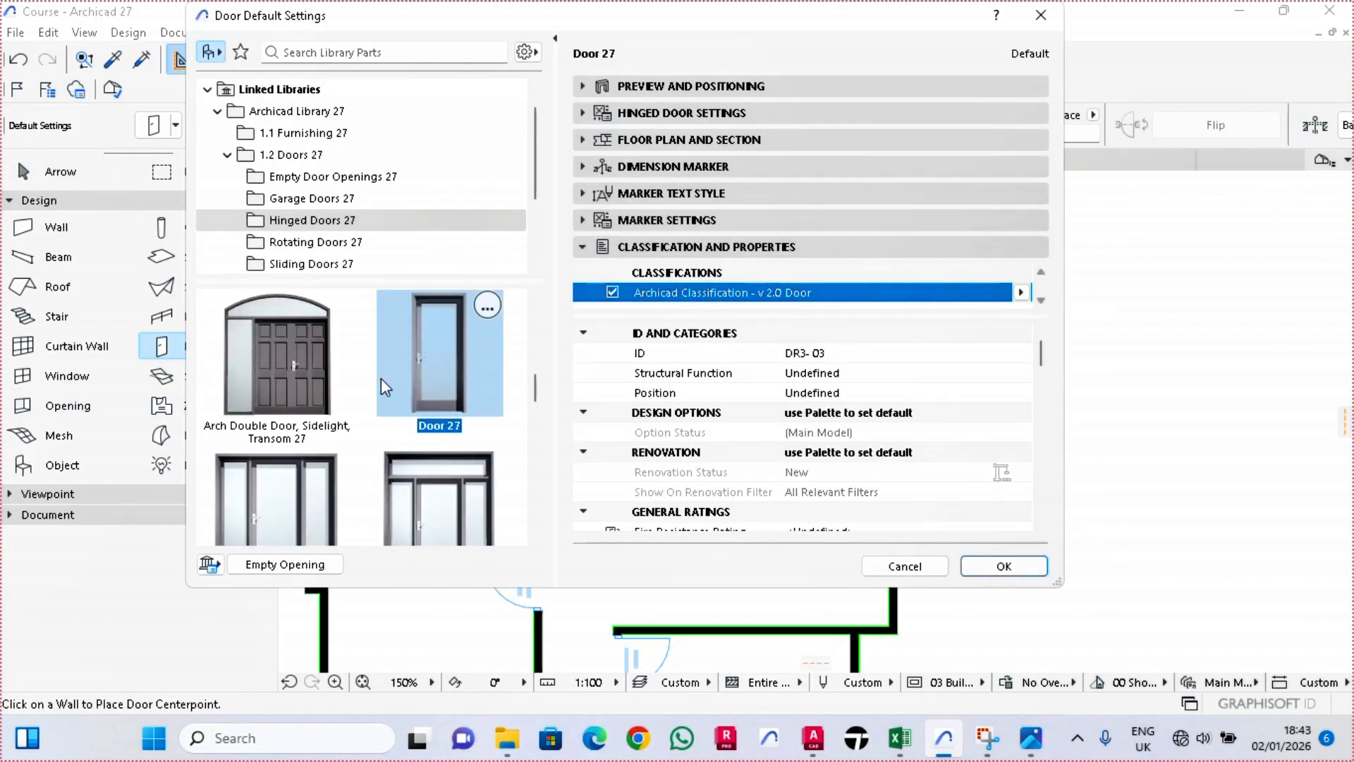
click(313, 178)
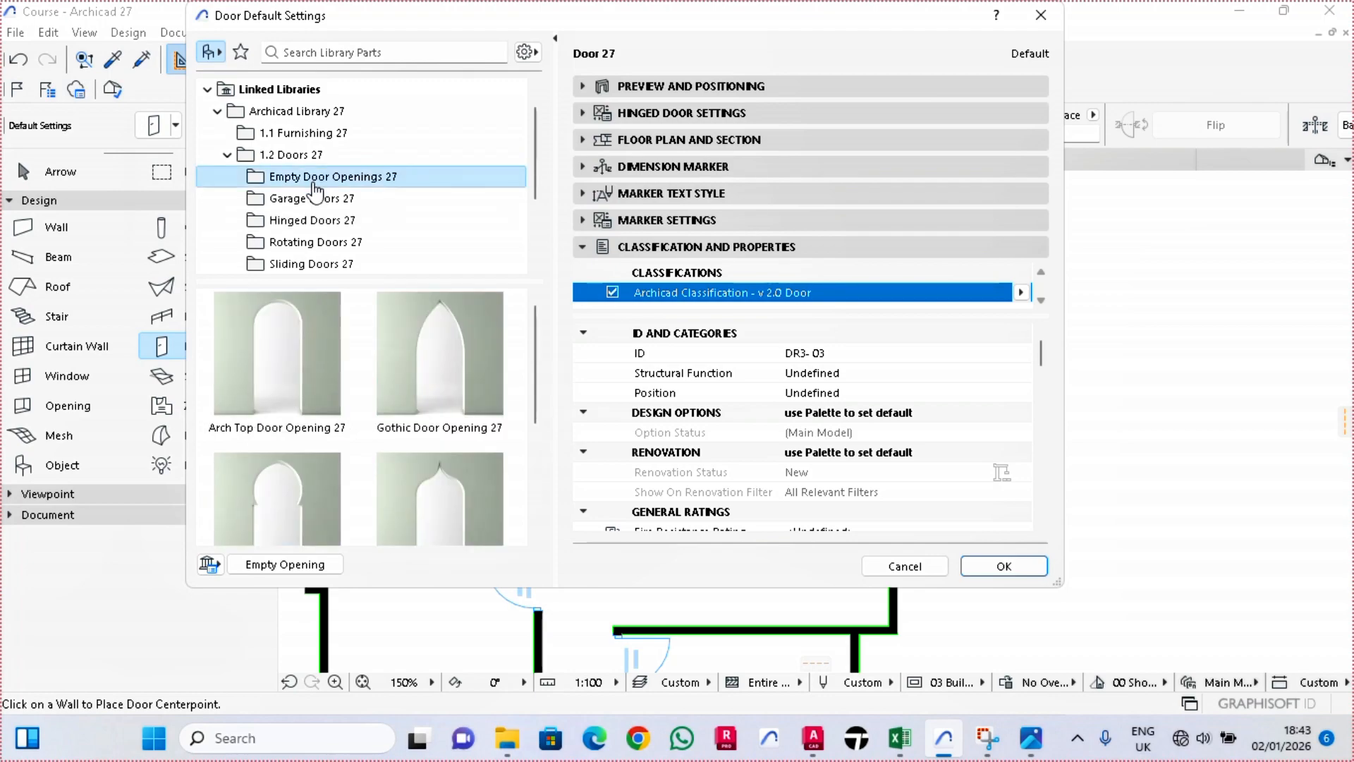
scroll(282, 515, down, 3)
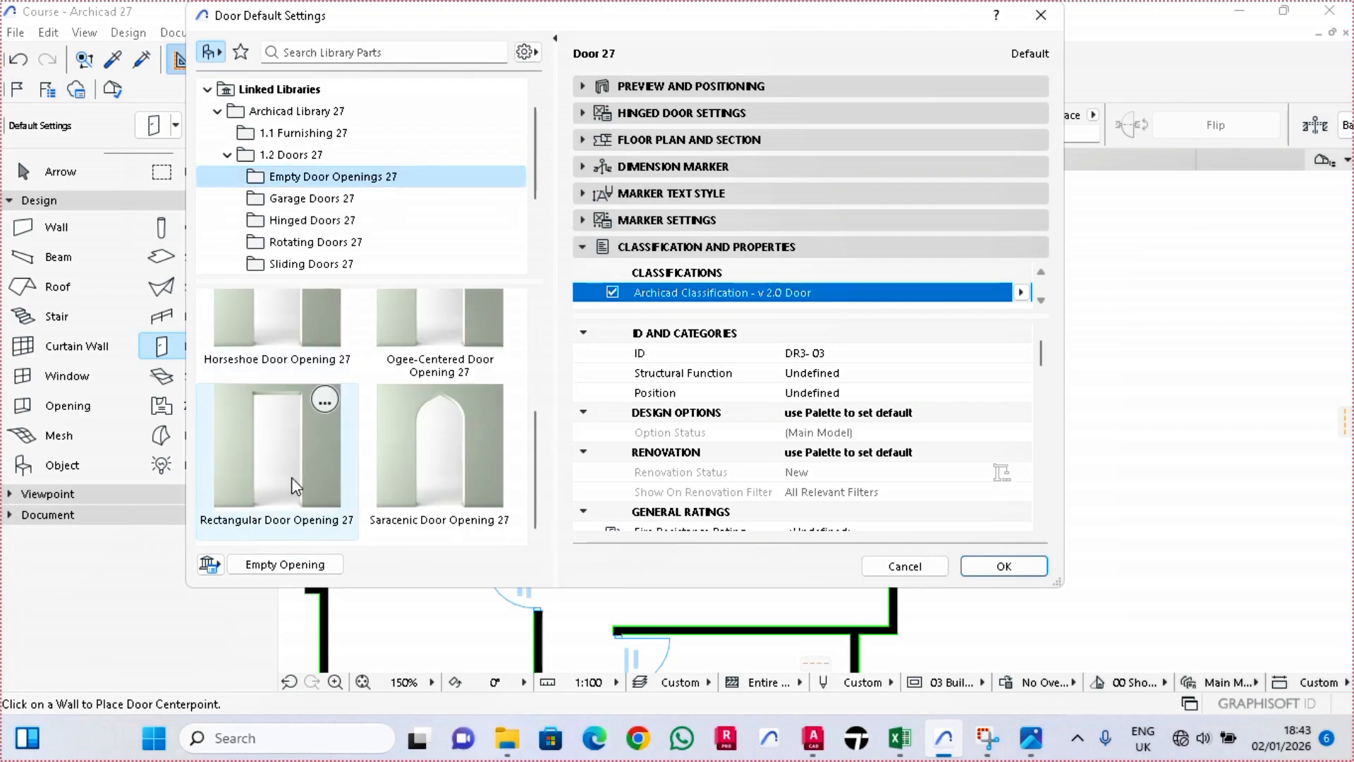
click(292, 480)
click(811, 353)
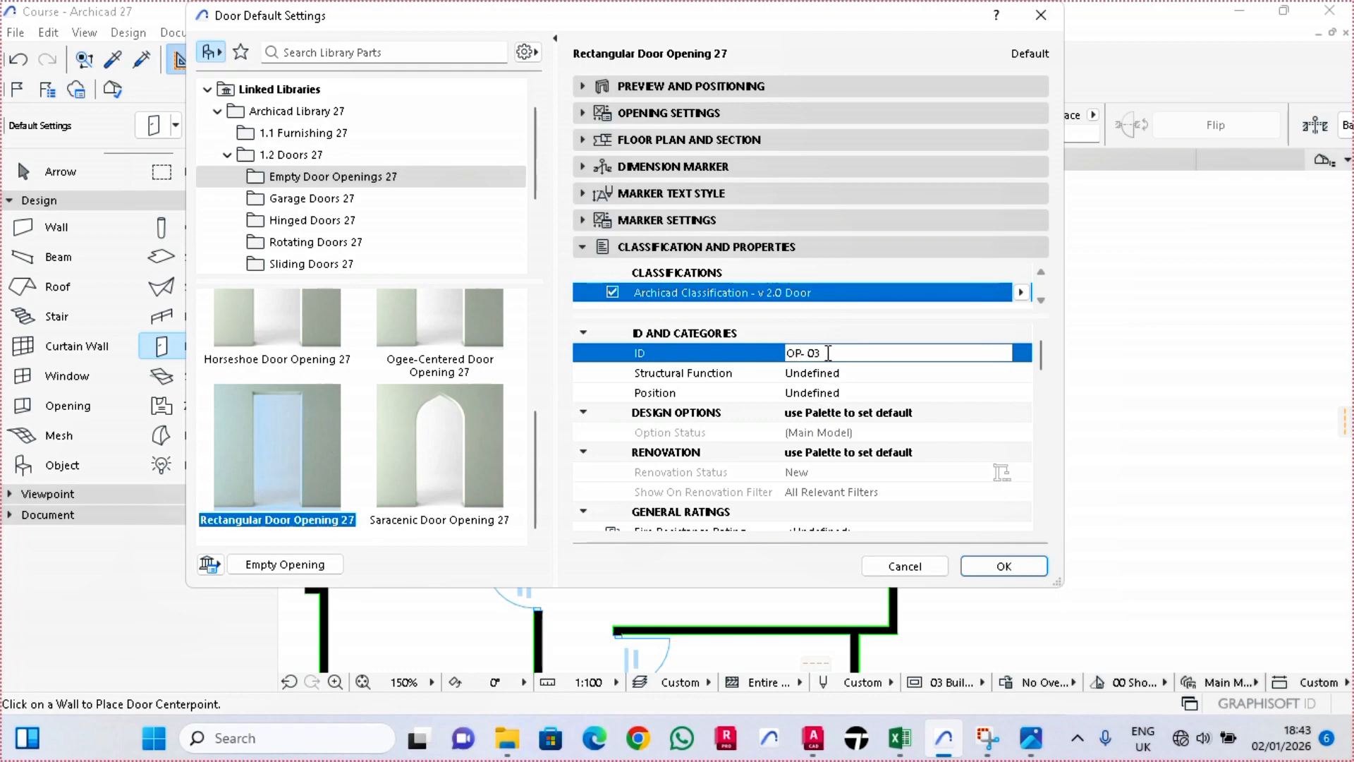
click(982, 572)
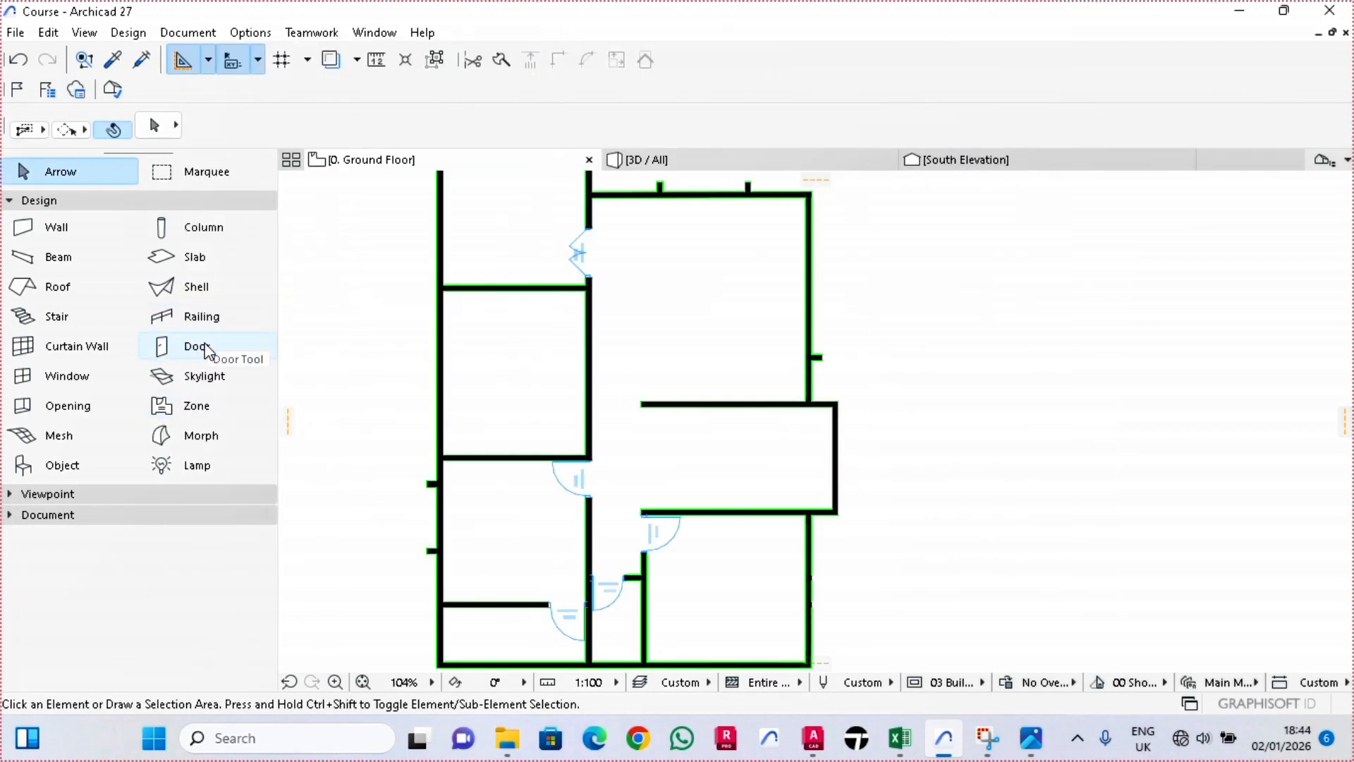
Step: Place the rectangular door opening in the vertical wall between the double door and the single door below, facing into the room
click(205, 344)
scroll(546, 331, up, 3)
click(622, 327)
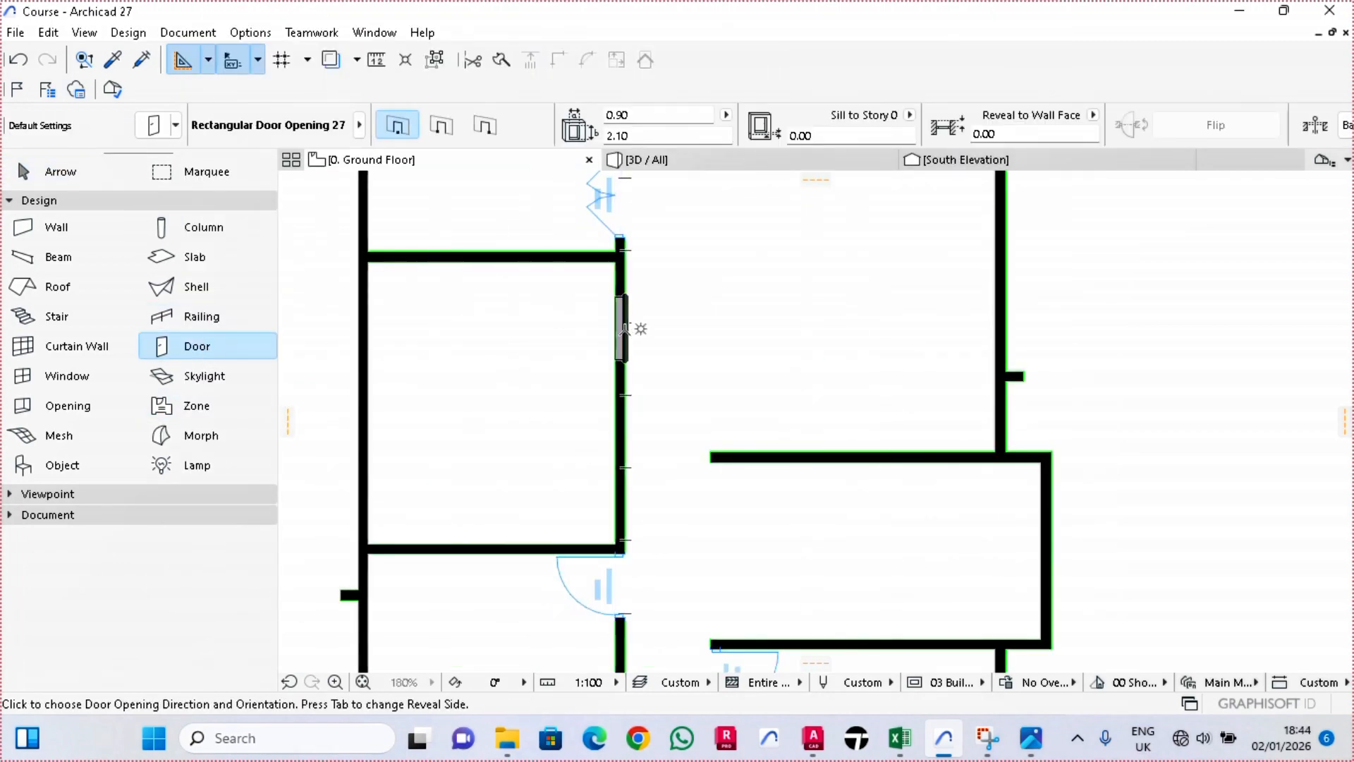
click(502, 340)
key(Escape)
Step: Set the new rectangular opening's height to 2.60 and its width to 2.00
scroll(622, 302, up, 8)
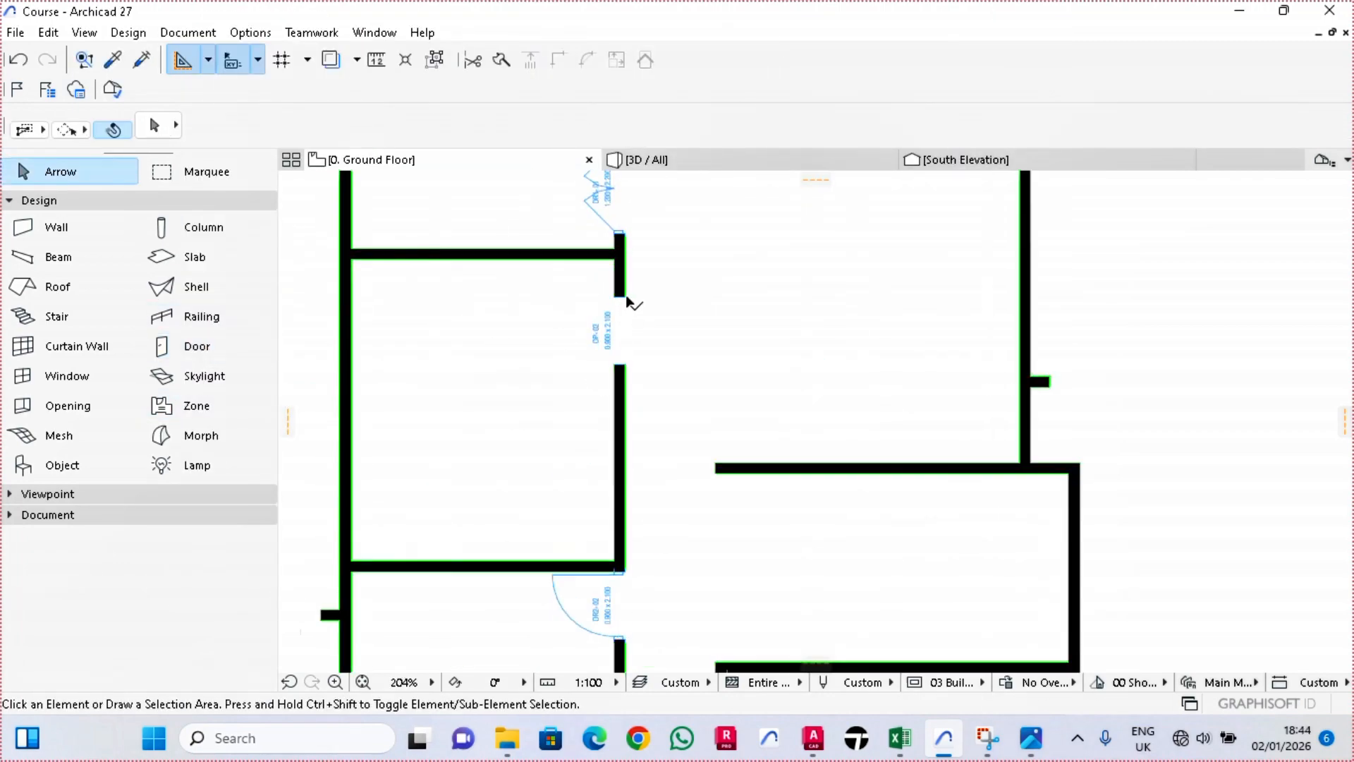
click(624, 302)
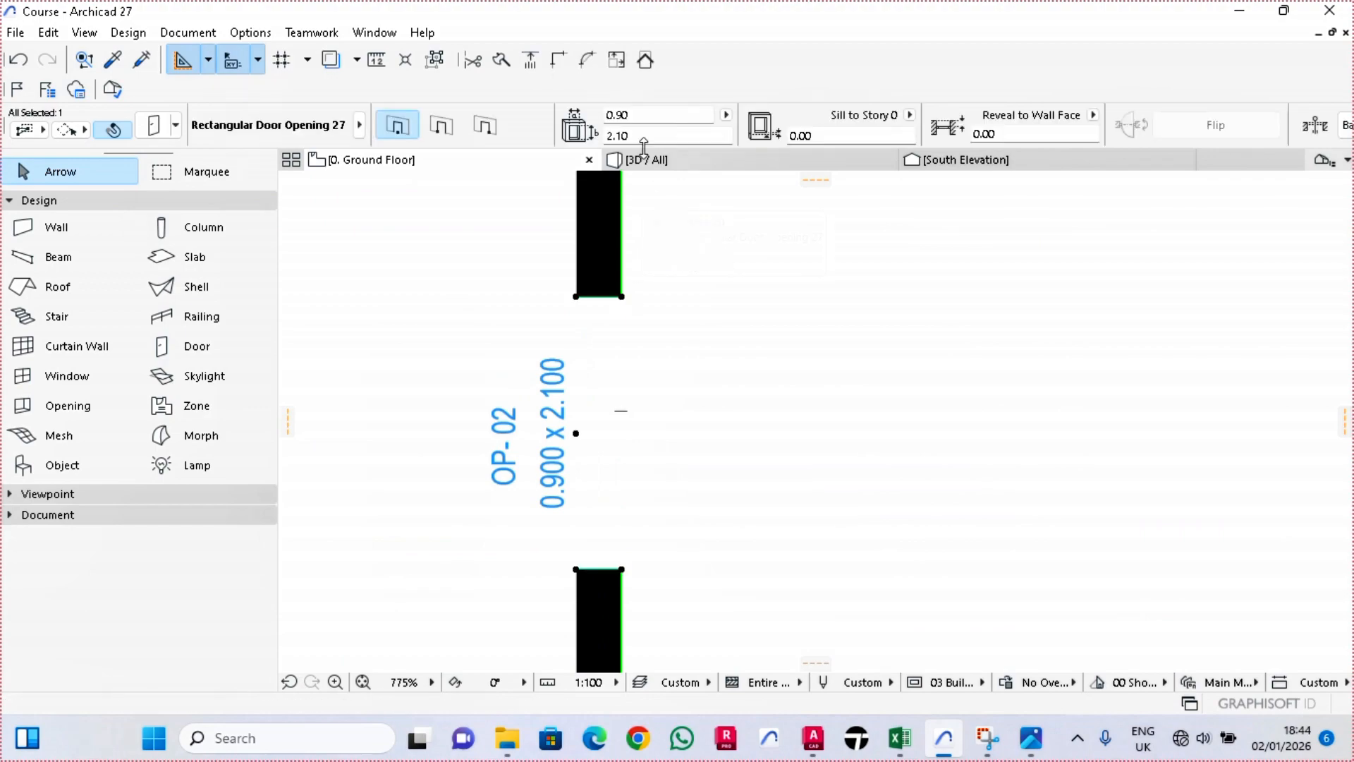
click(649, 136)
text(2.6)
click(649, 115)
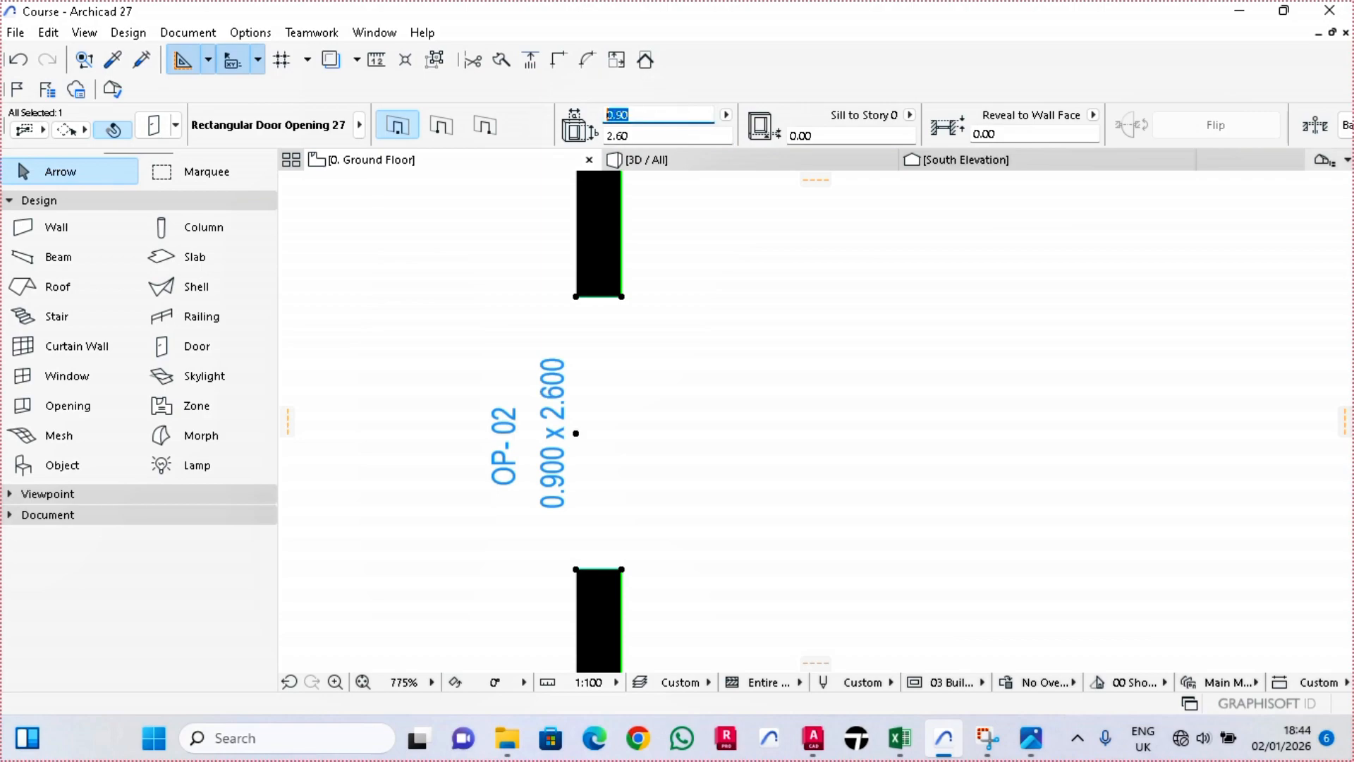
key(Return)
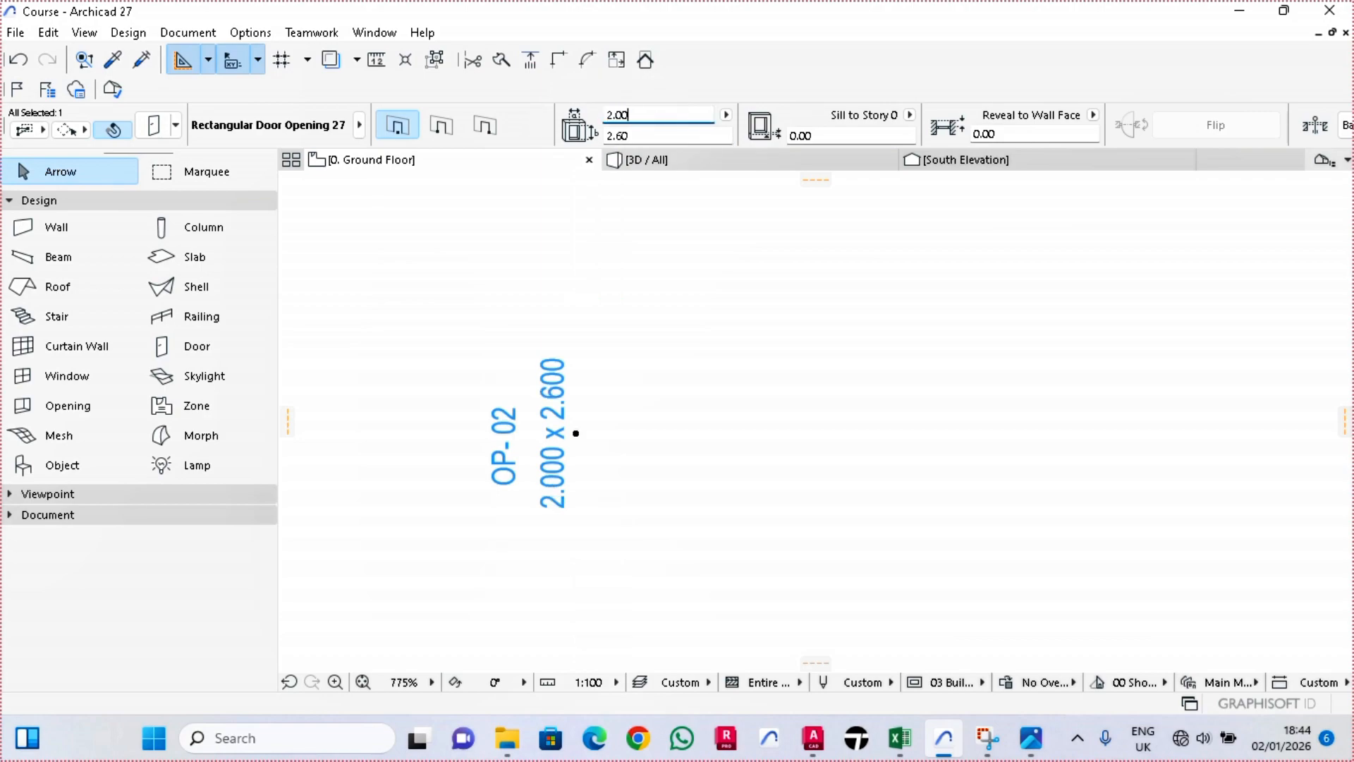
Step: Move the rectangular opening down its wall so its upper edge sits flush with the horizontal partition's lower face
scroll(533, 627, down, 3)
scroll(572, 343, up, 3)
click(547, 336)
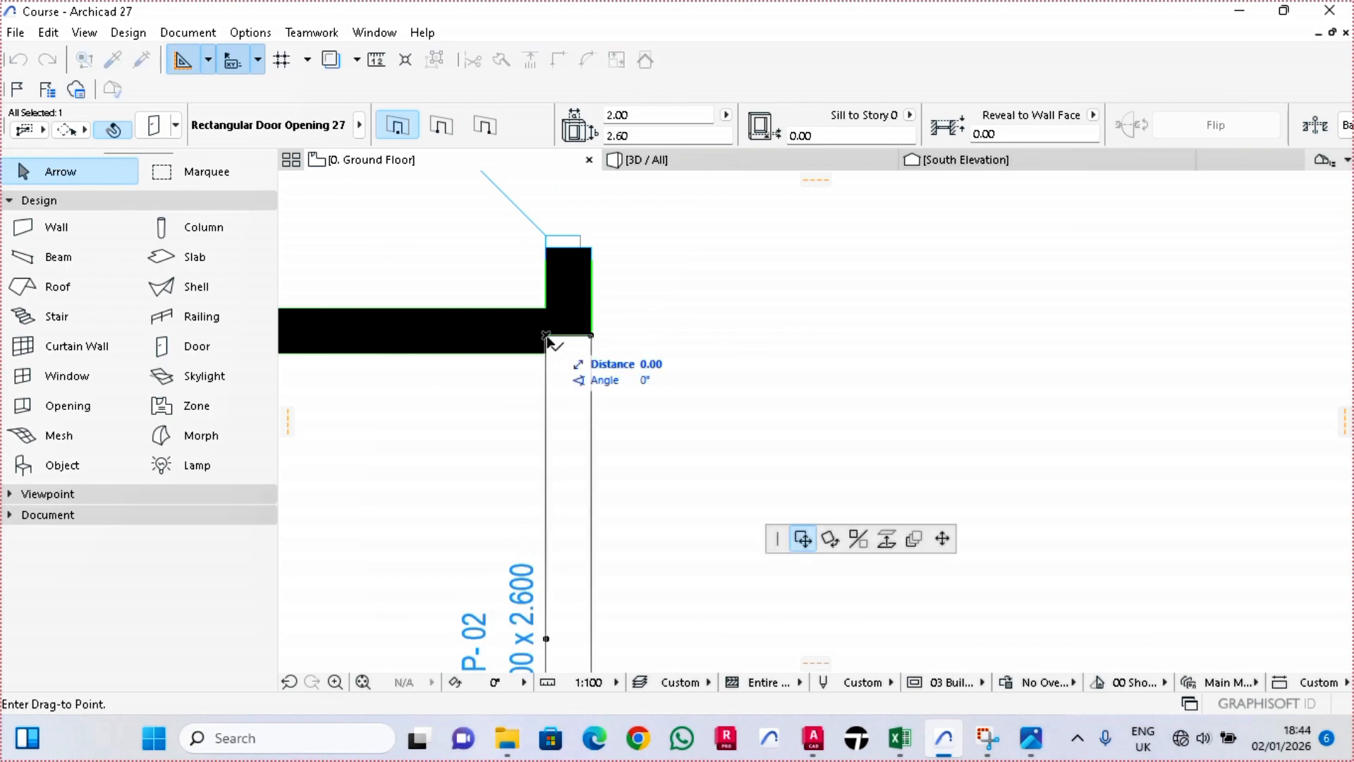
click(547, 358)
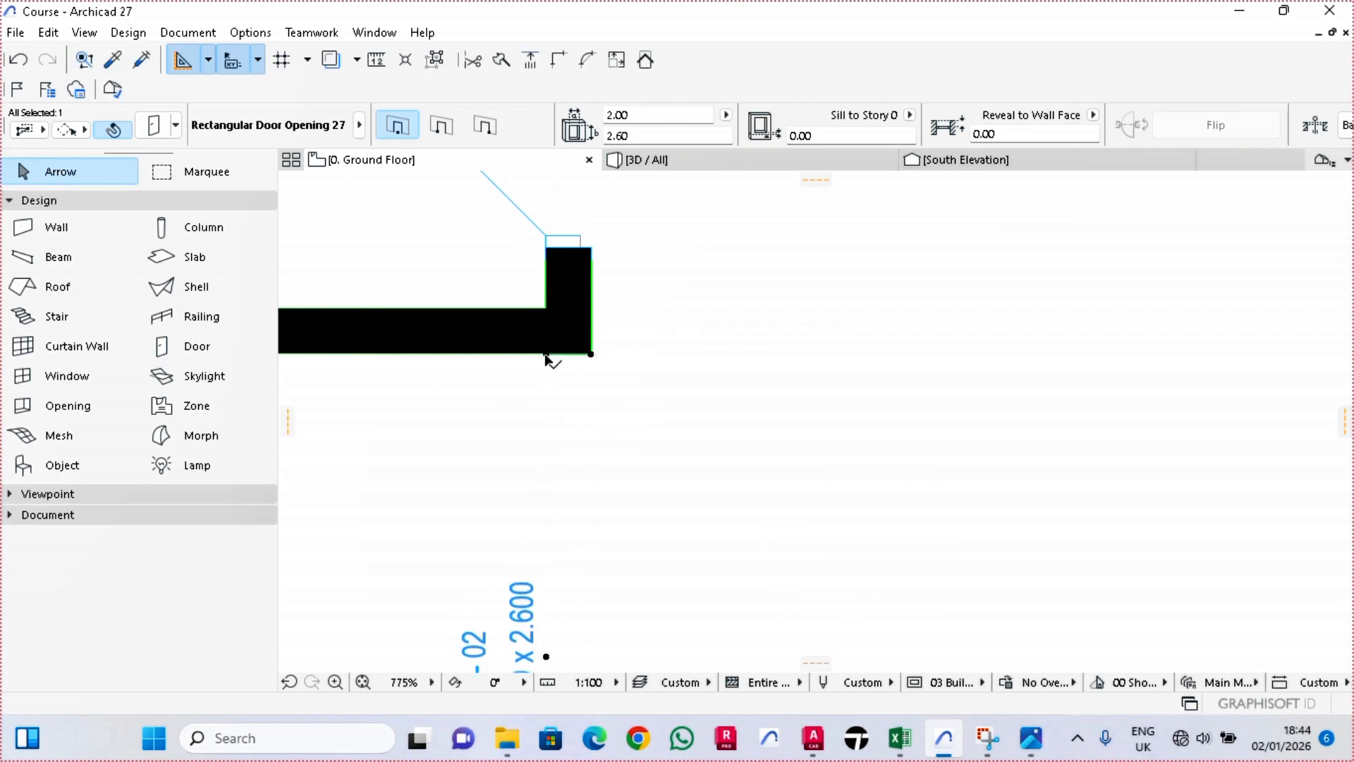
scroll(611, 333, down, 5)
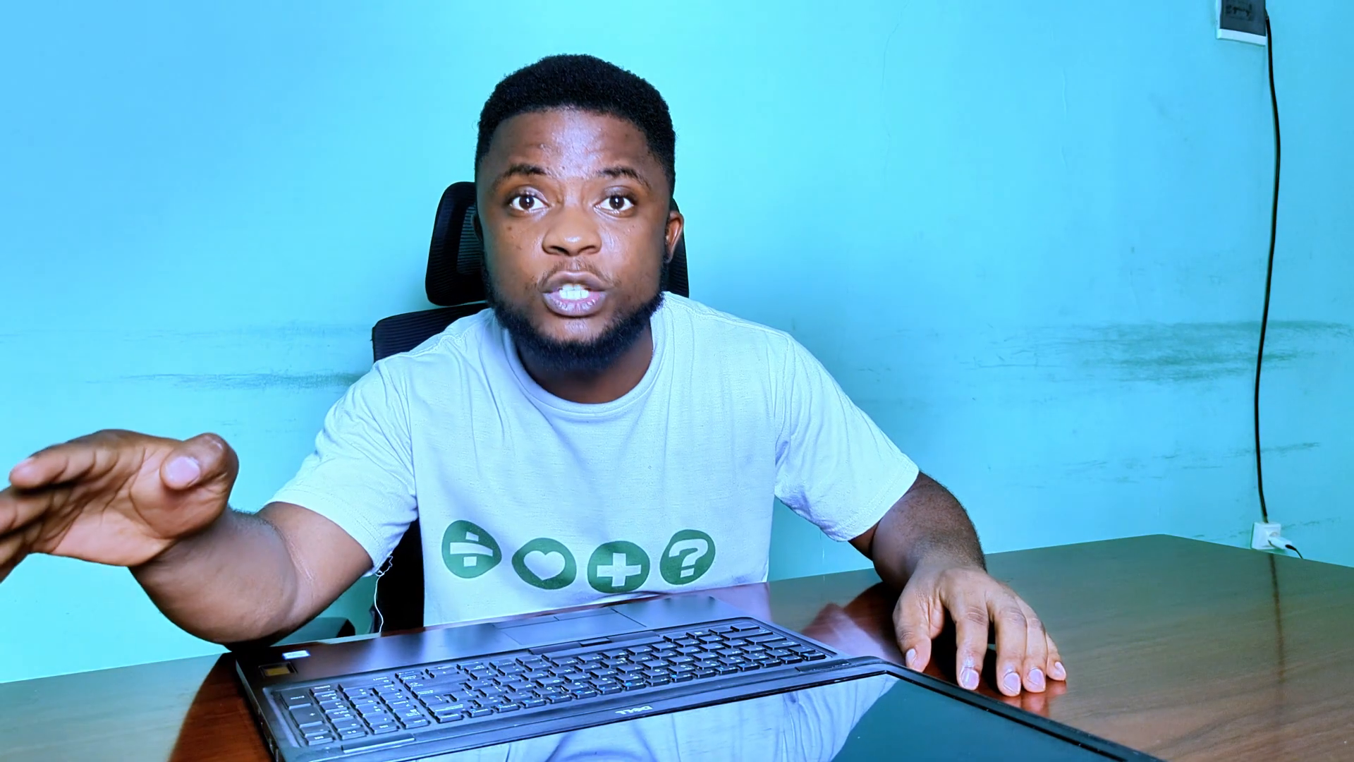